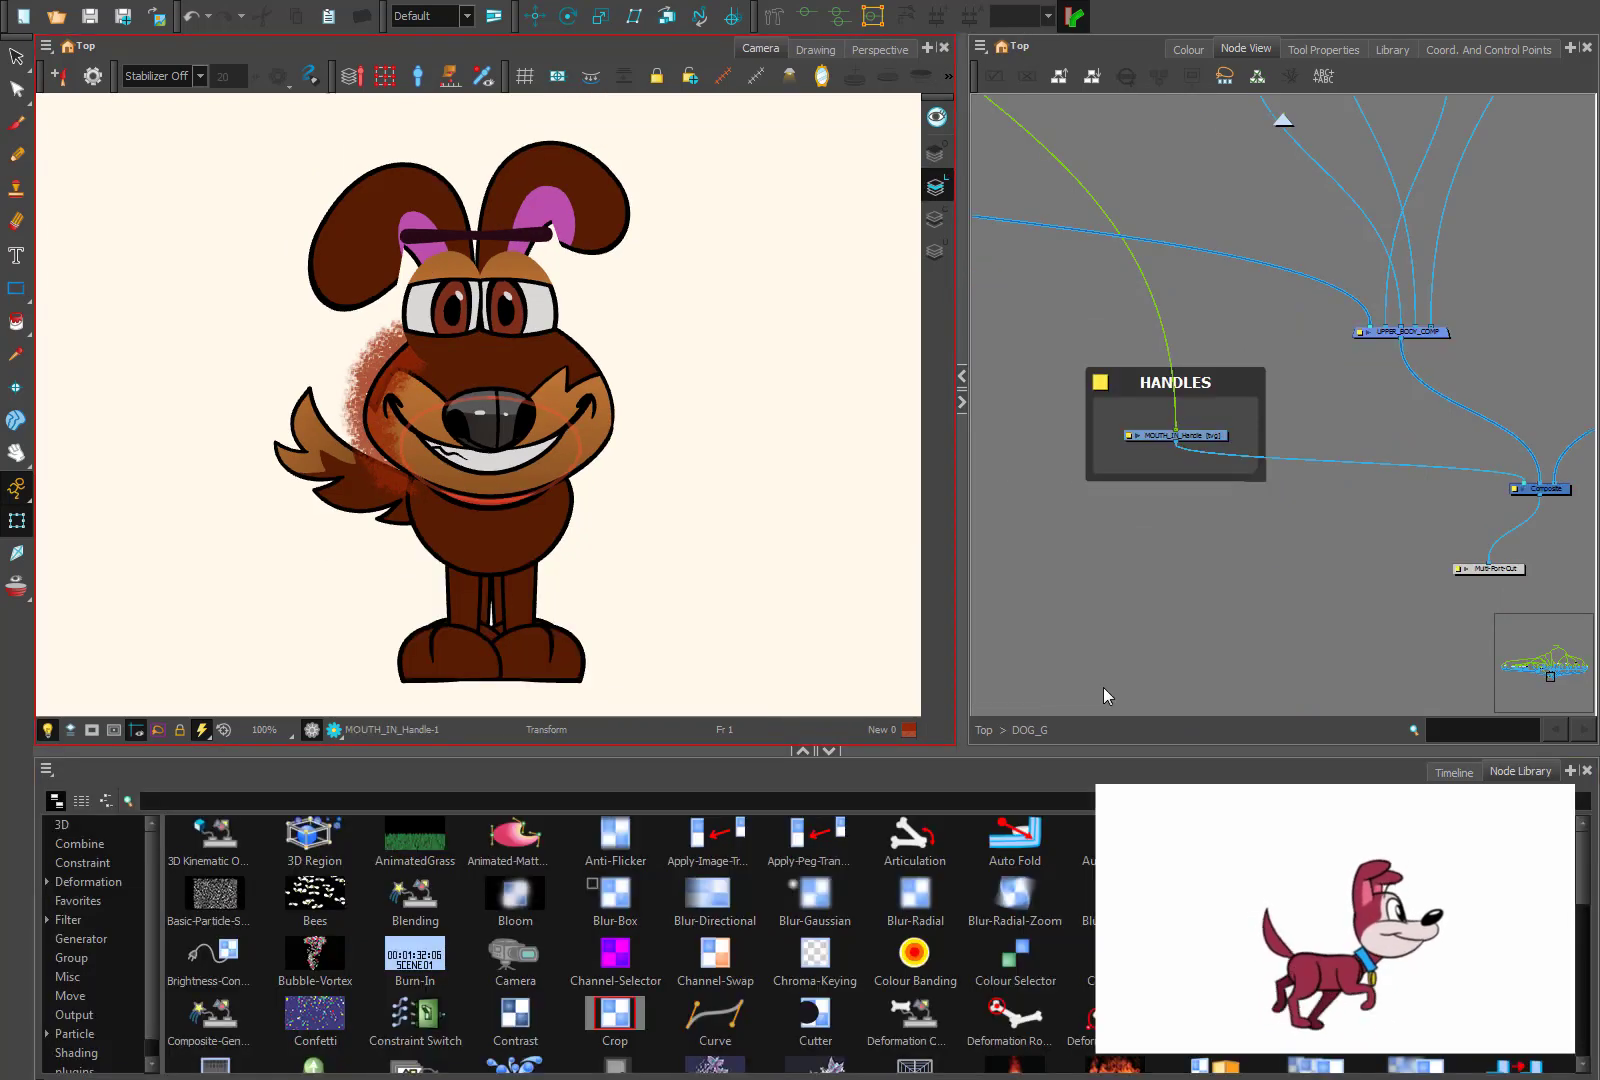
- Examine the dog's mouth handle in the camera view and its MOUTH_IN_Handle node in the HANDLES group
left_click(1454, 772)
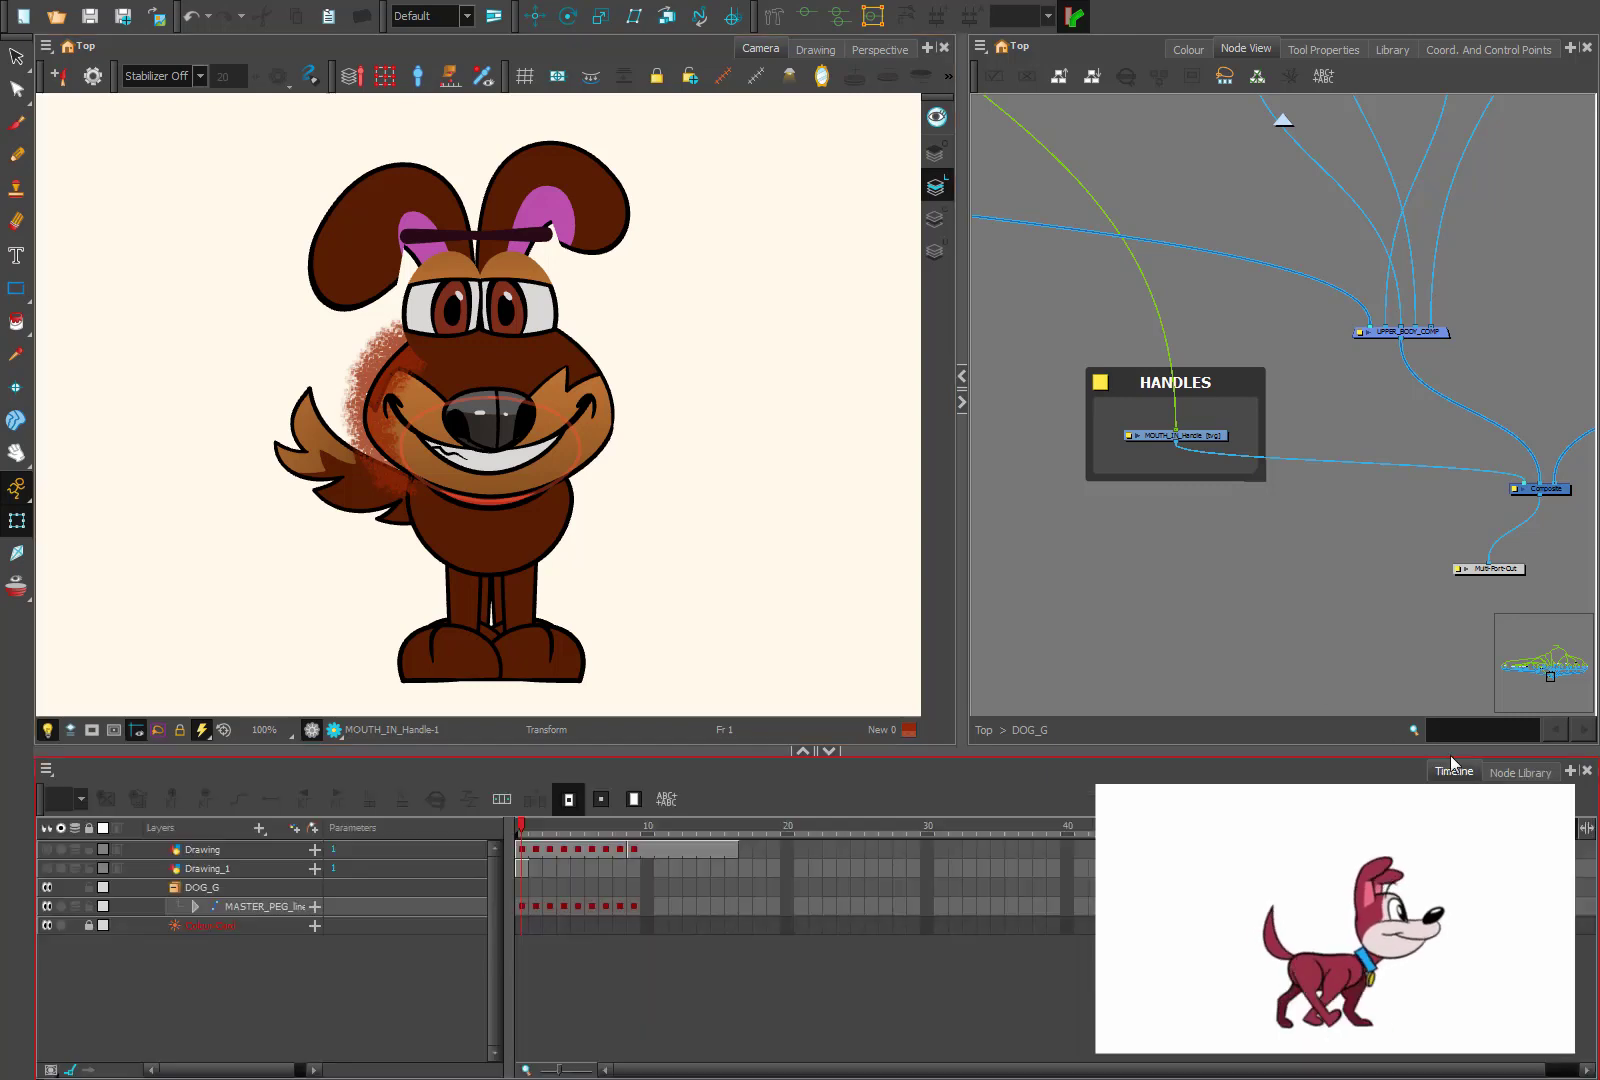
left_click_drag(606, 828, 486, 839)
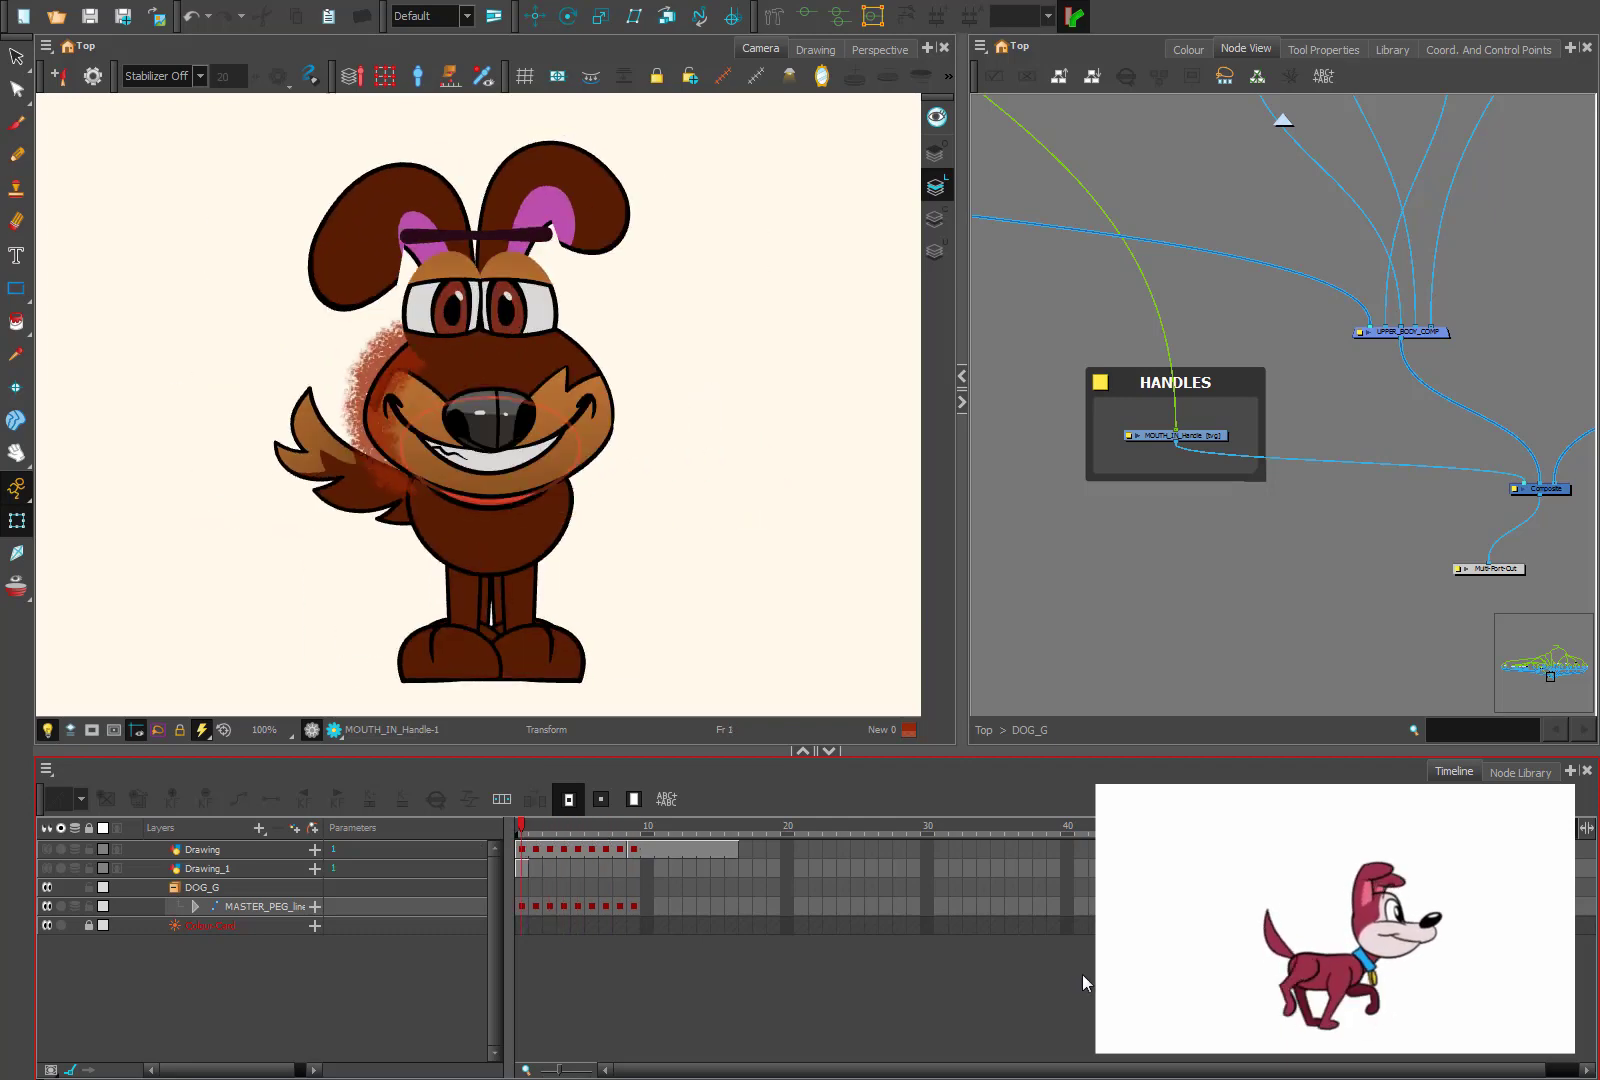
left_click(540, 410)
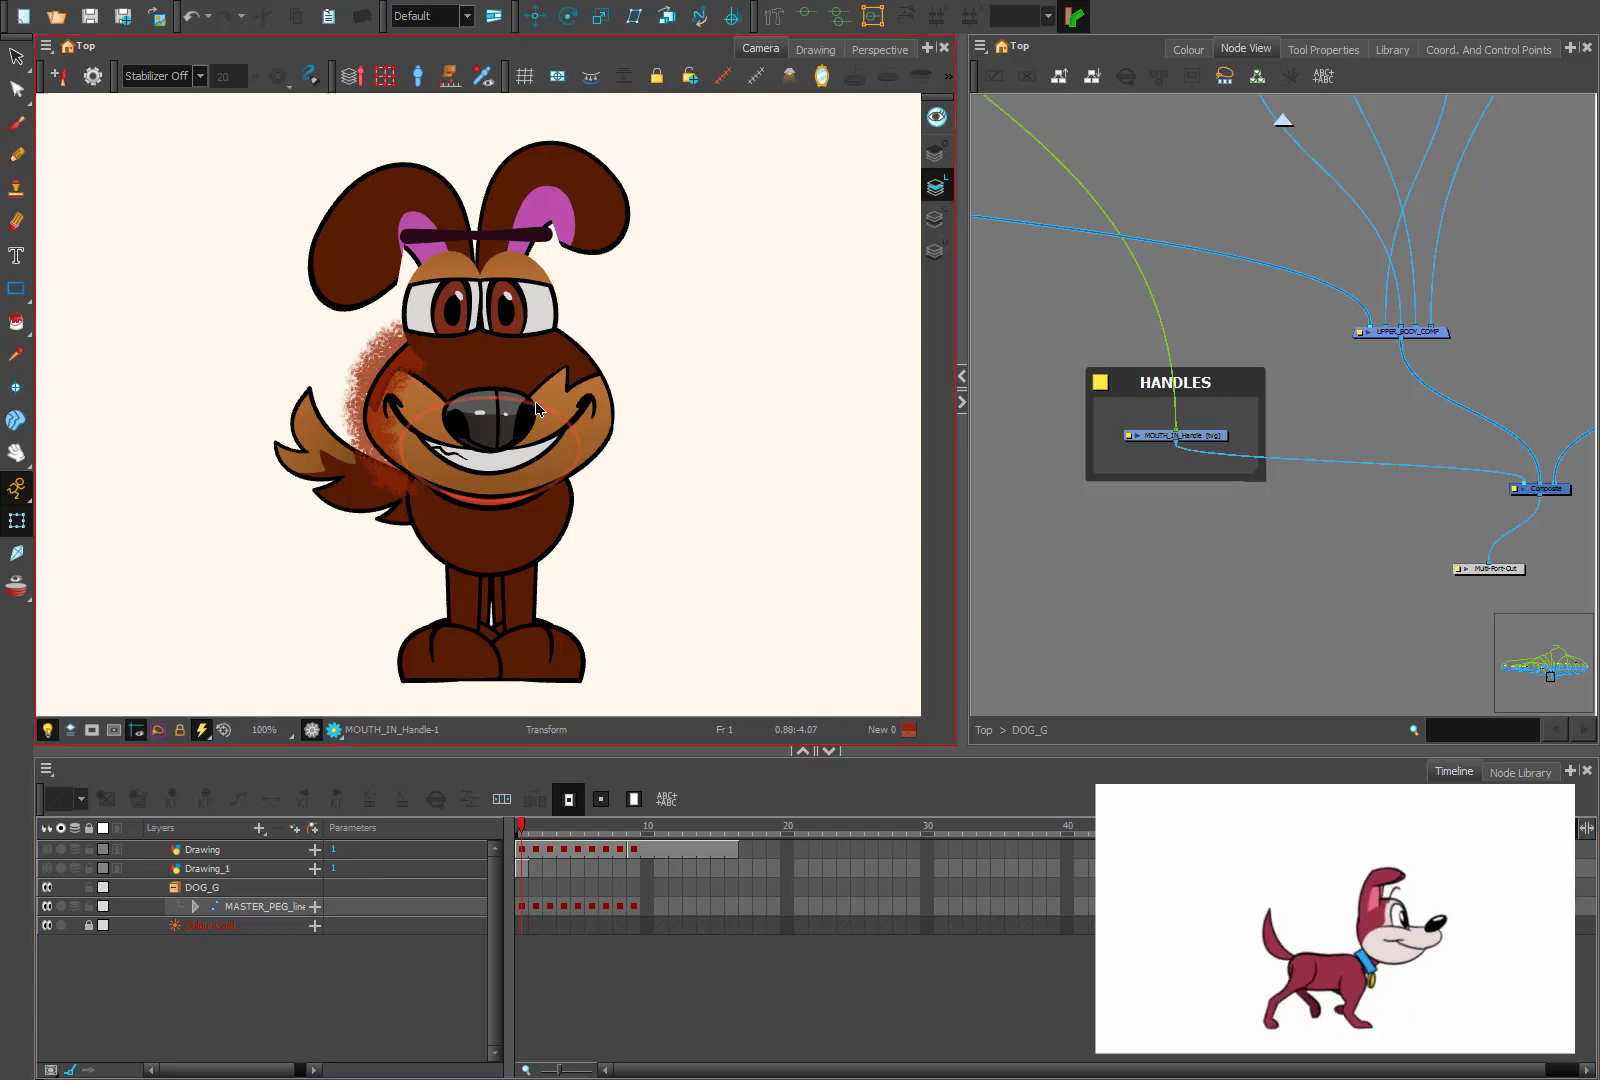
scroll(537, 405, "up", 1)
scroll(537, 407, "up", 3)
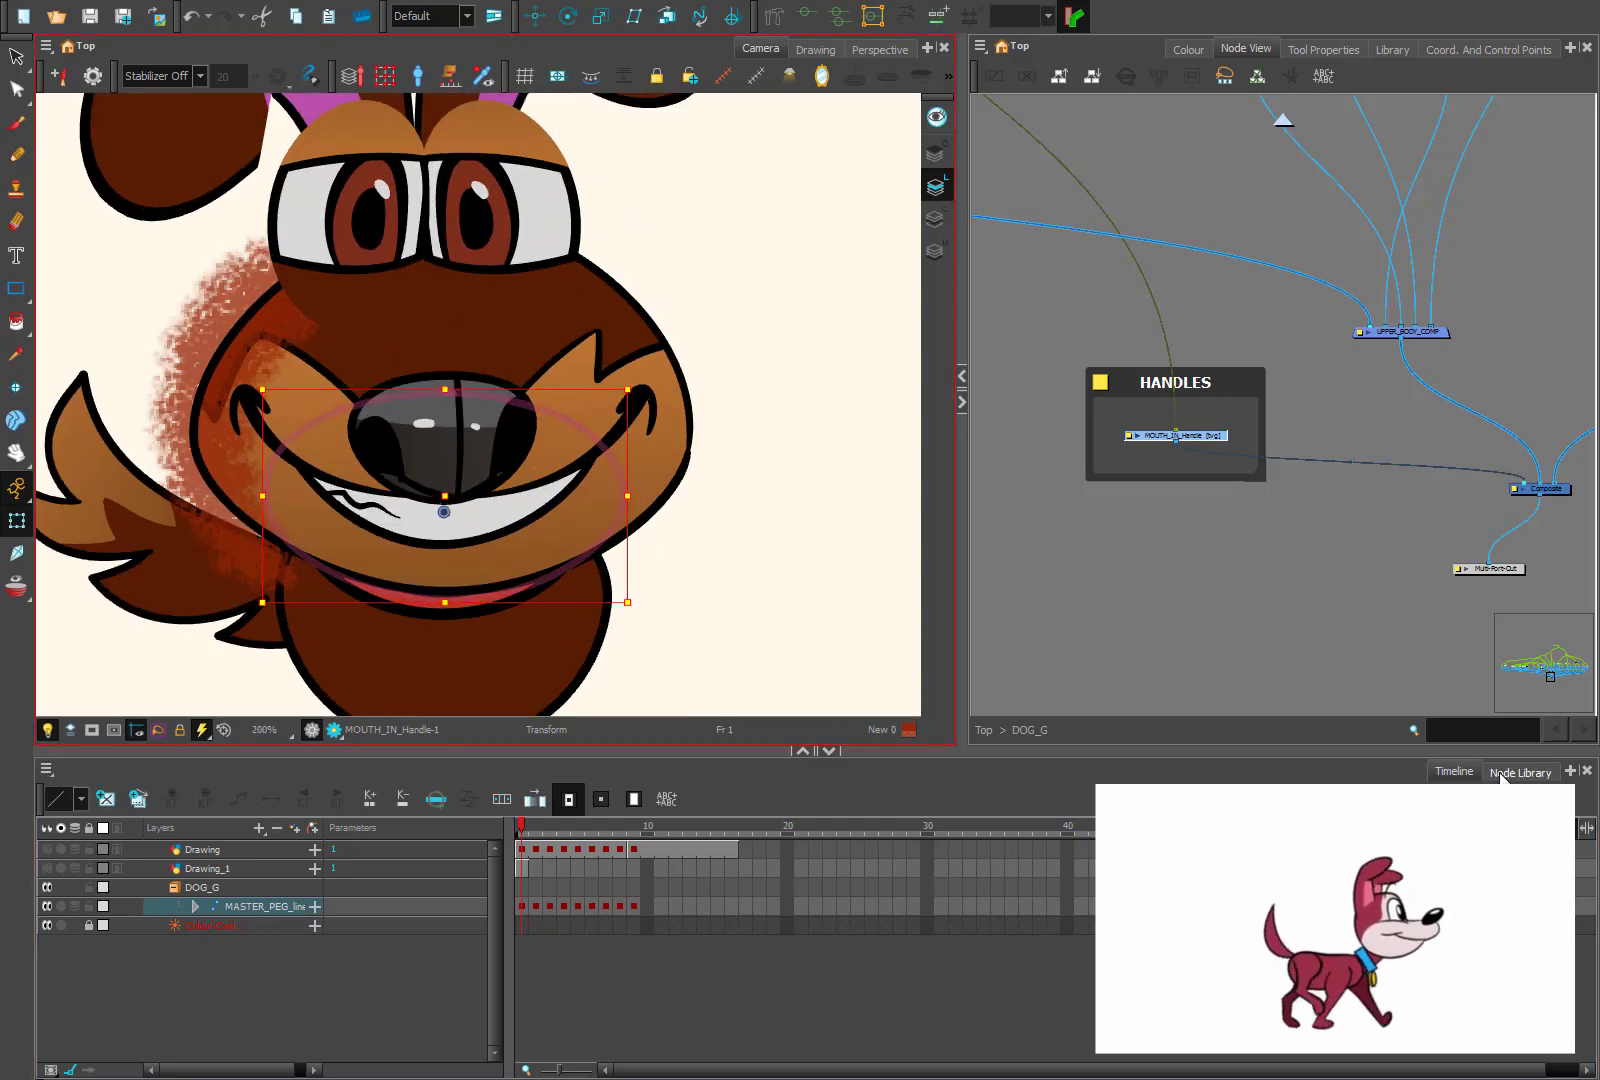
left_click(1502, 776)
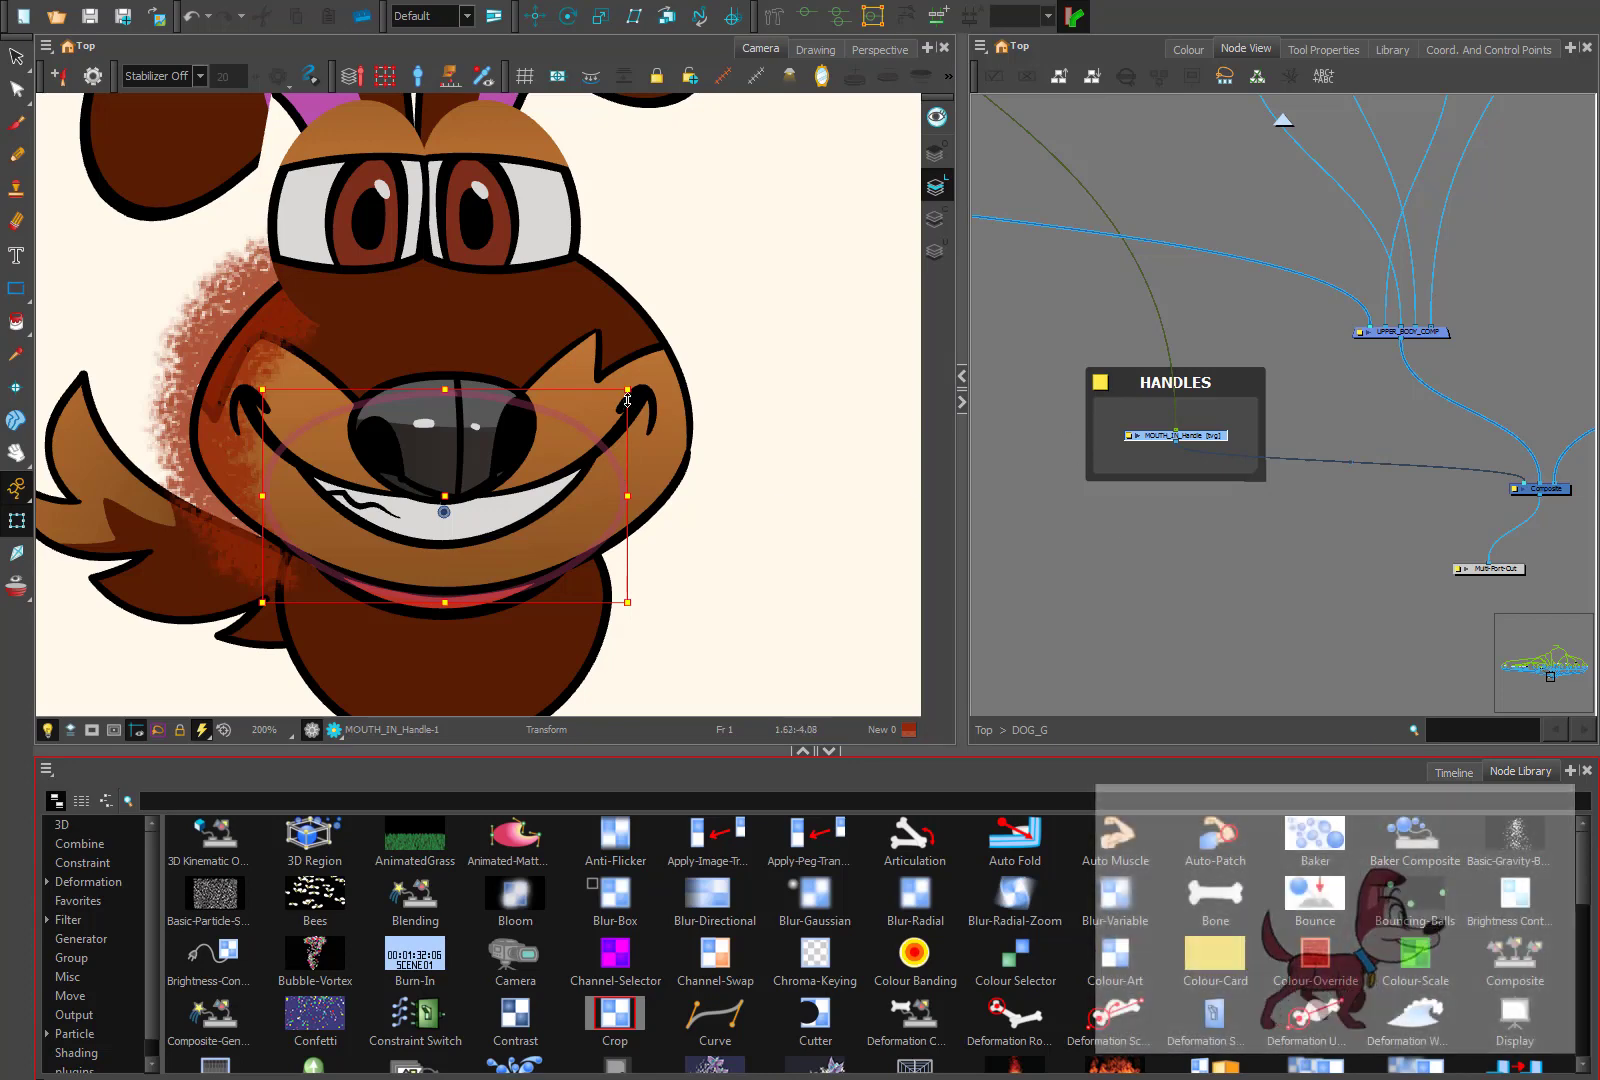
left_click(1036, 571)
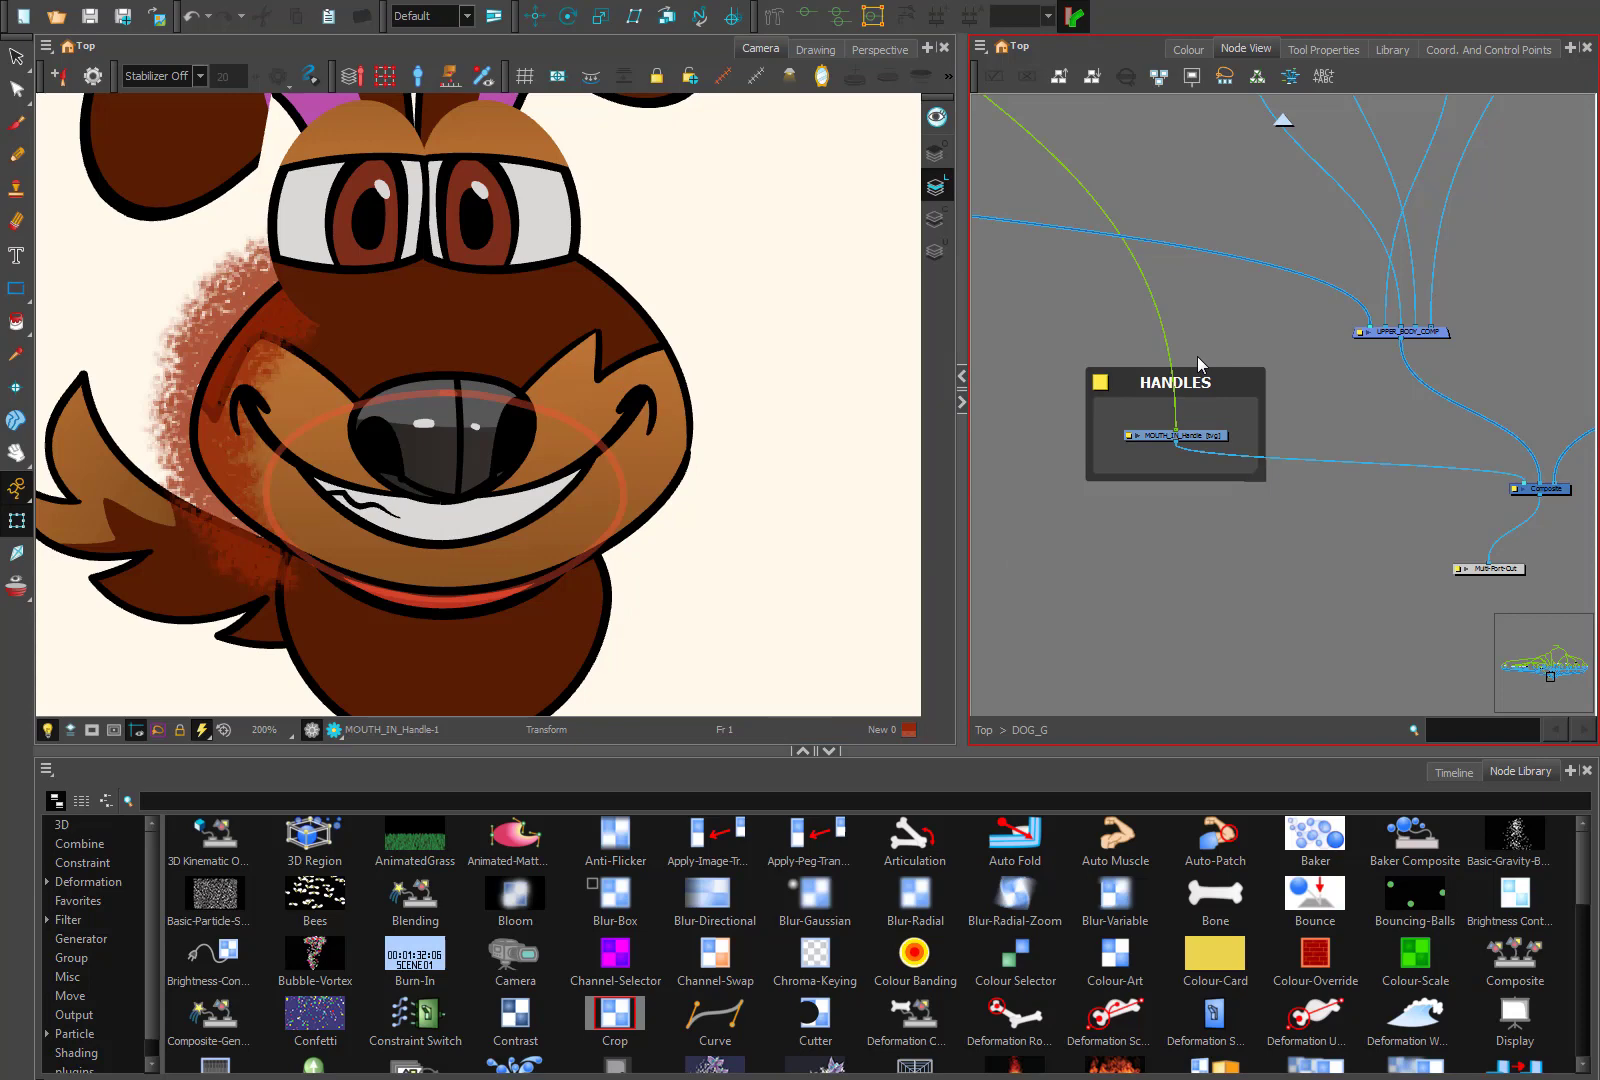
scroll(1196, 390, "up", 3)
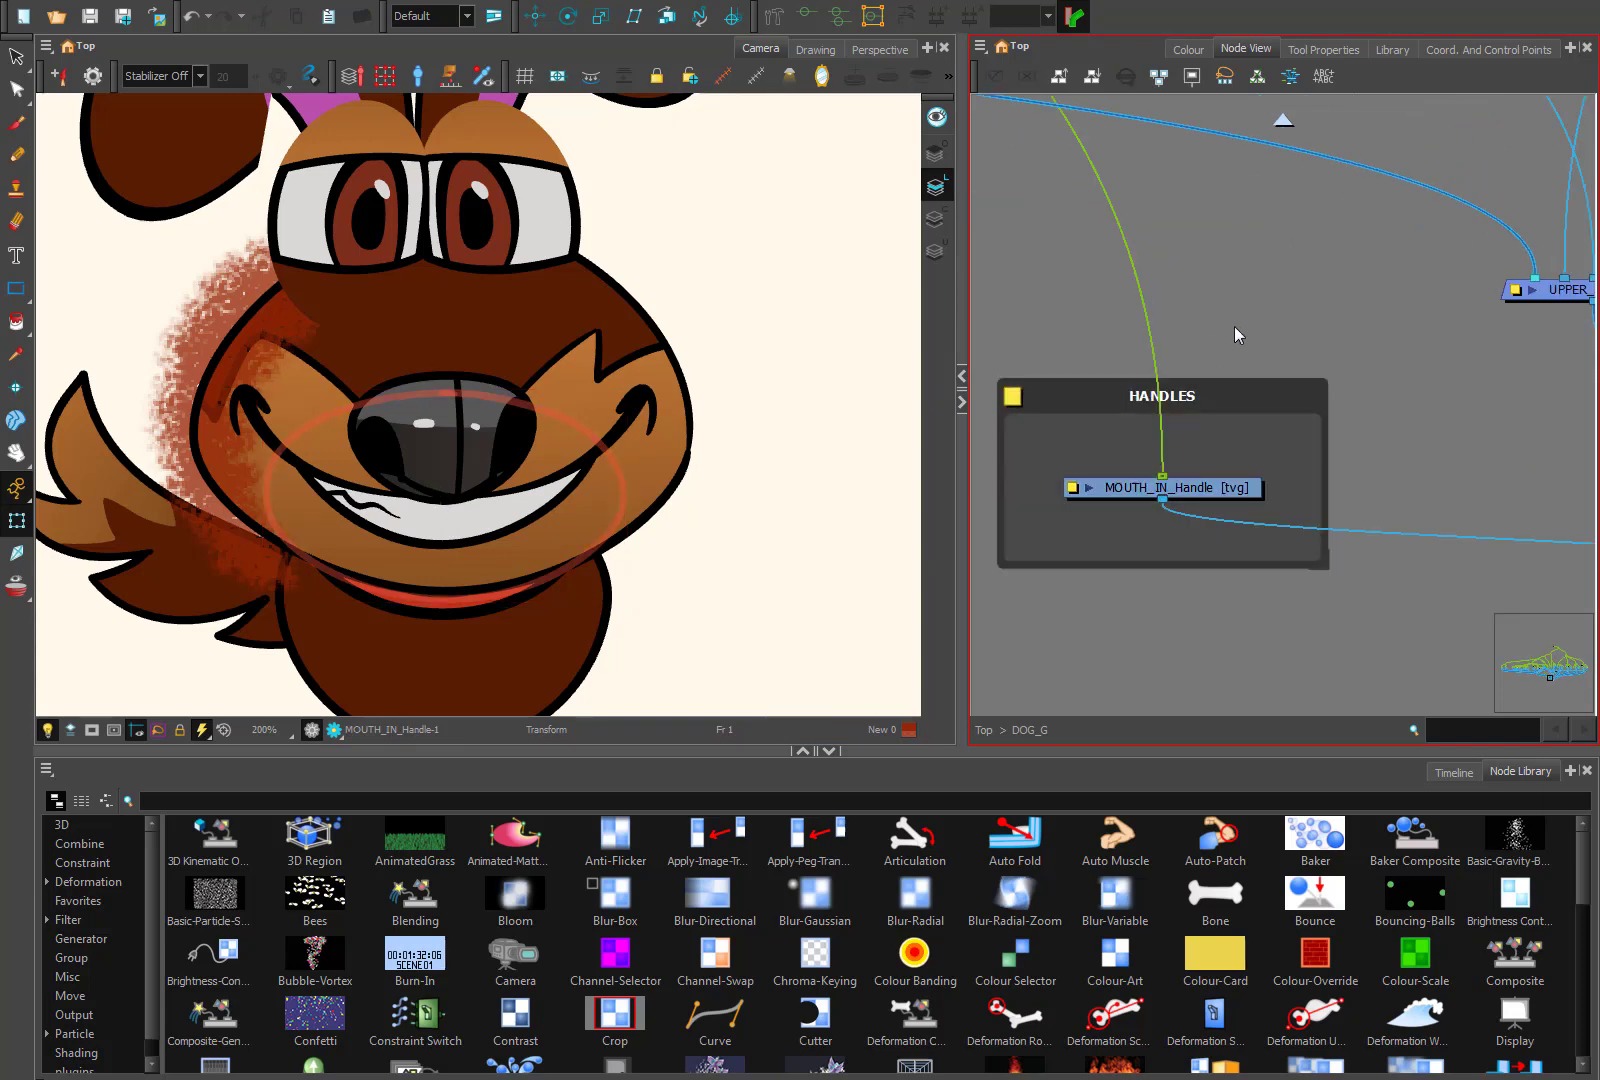
left_click(548, 414)
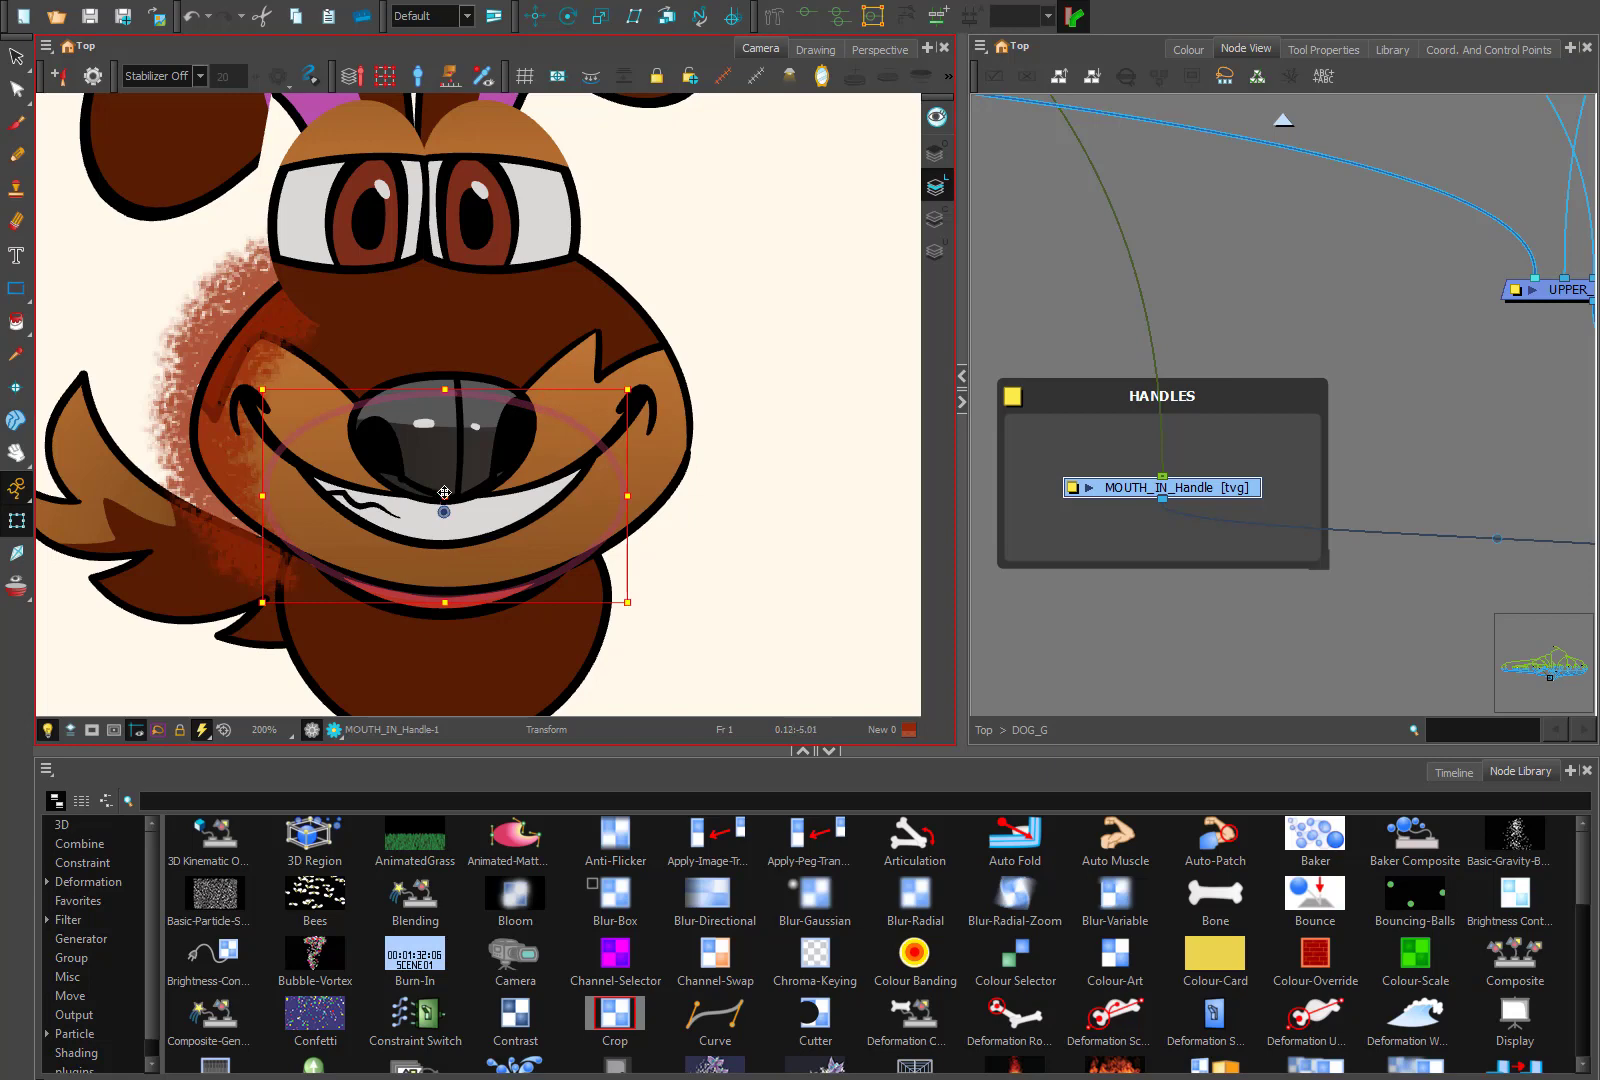
mouse_move(451, 494)
left_mouse_down()
mouse_move(475, 520)
mouse_move(430, 455)
mouse_move(443, 368)
mouse_move(421, 443)
mouse_move(450, 332)
mouse_move(449, 496)
left_mouse_up()
- Search the node library for "visi" and insert a Visibility node on the output of MOUTH_IN_Handle, inside the HANDLES group
left_click(1520, 773)
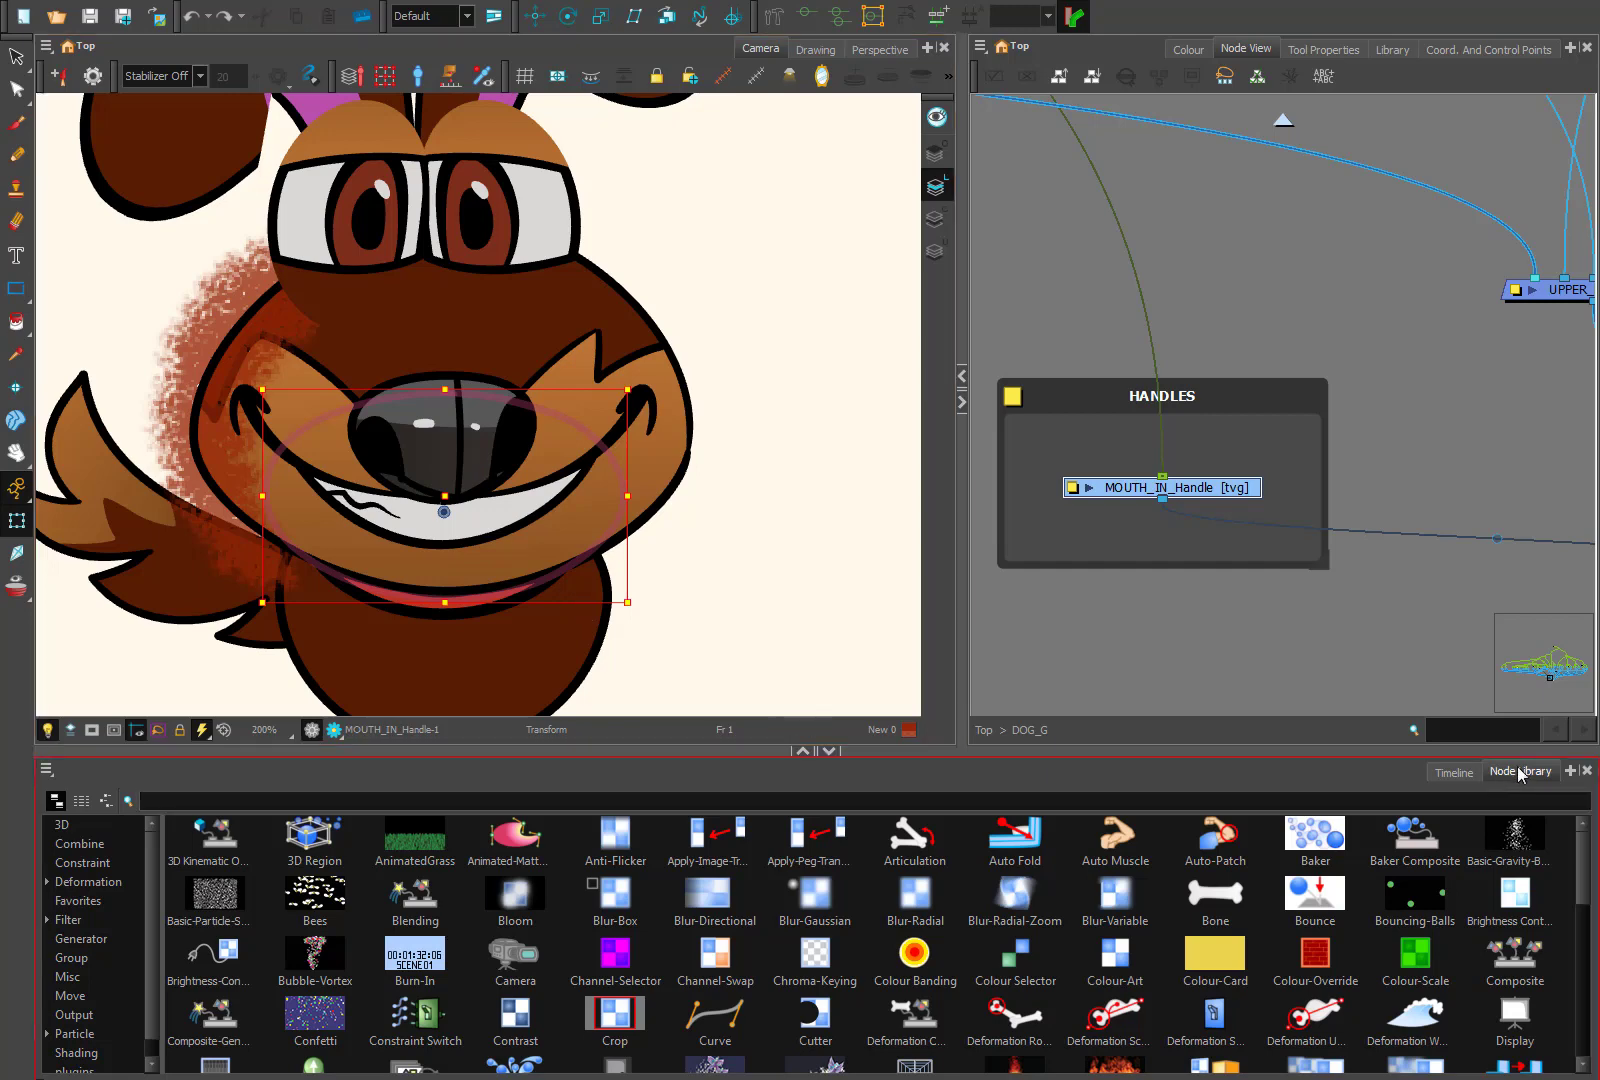
left_click(1475, 797)
type("visi")
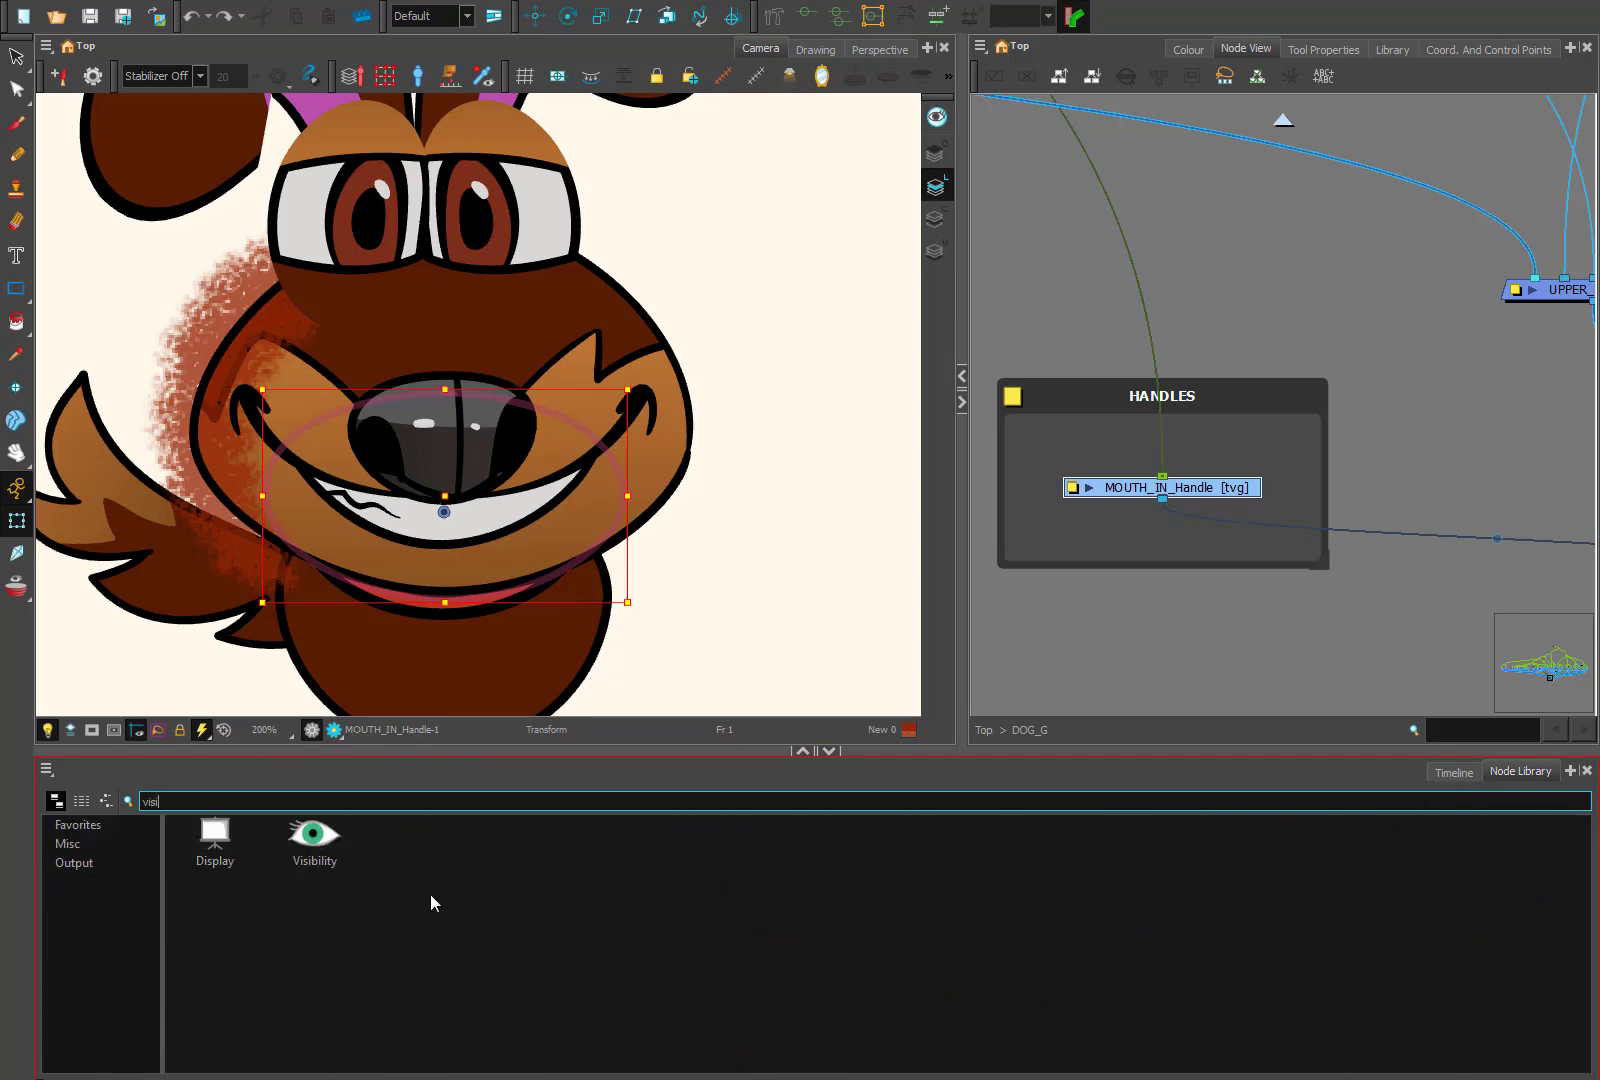
left_click_drag(314, 840, 1225, 530)
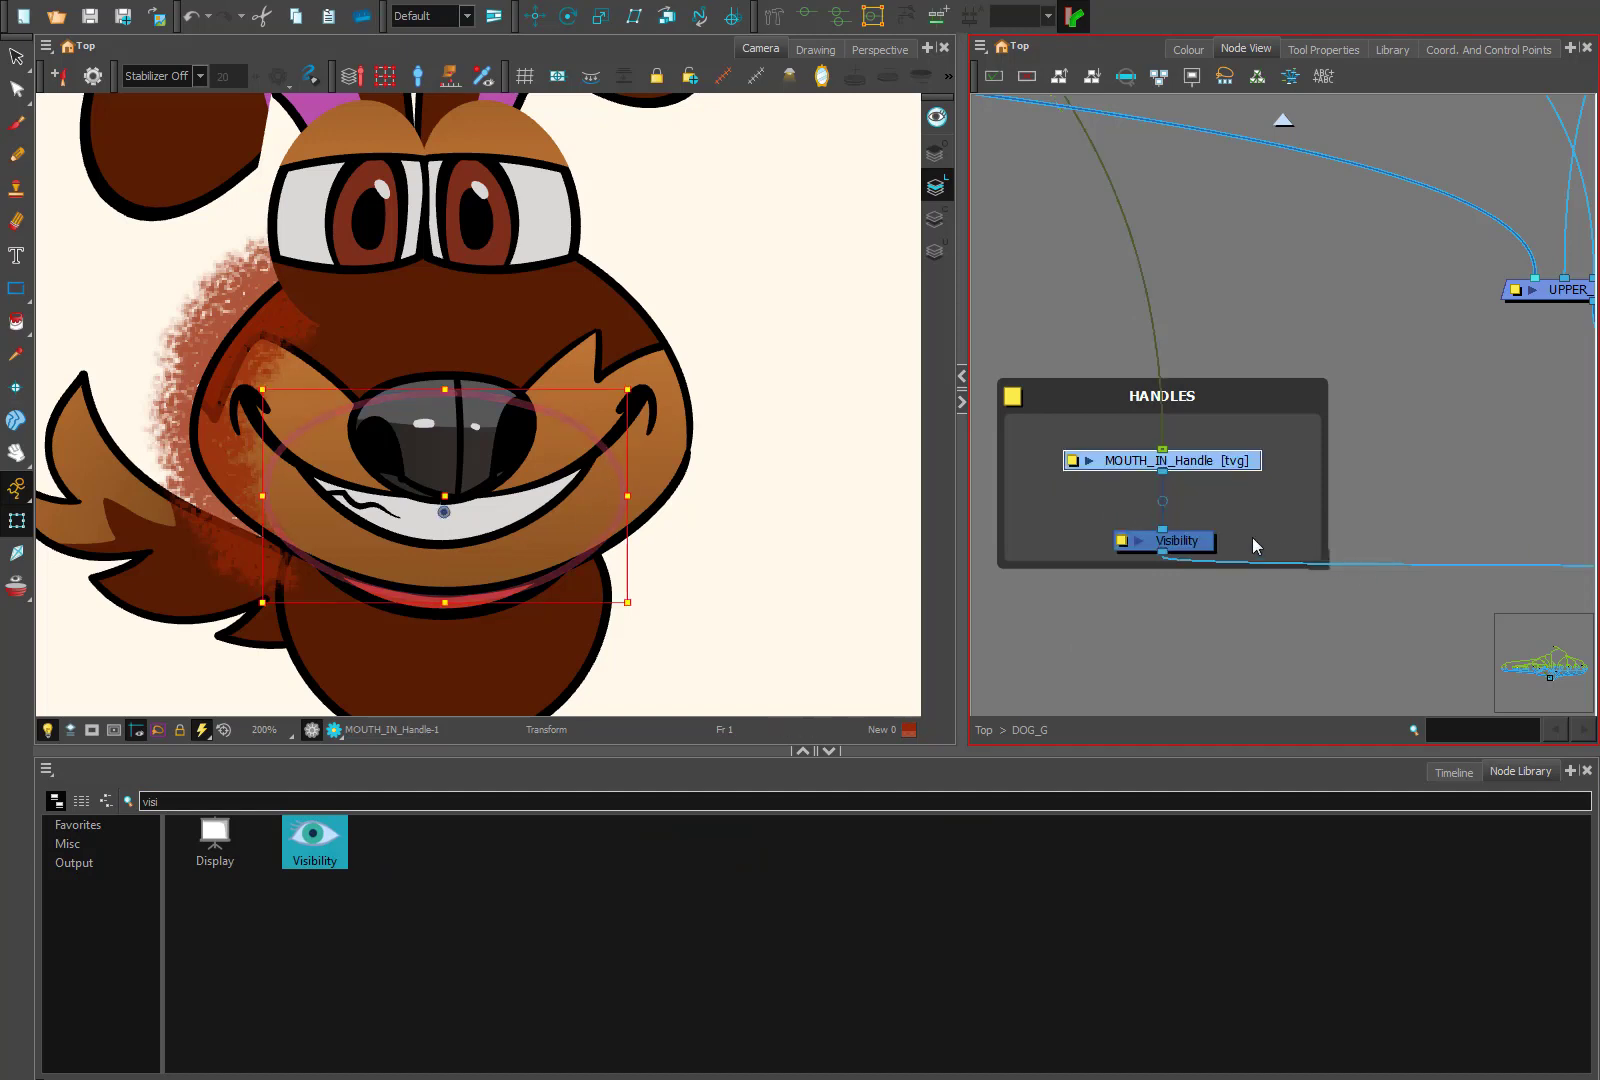
left_click_drag(1194, 540, 1194, 531)
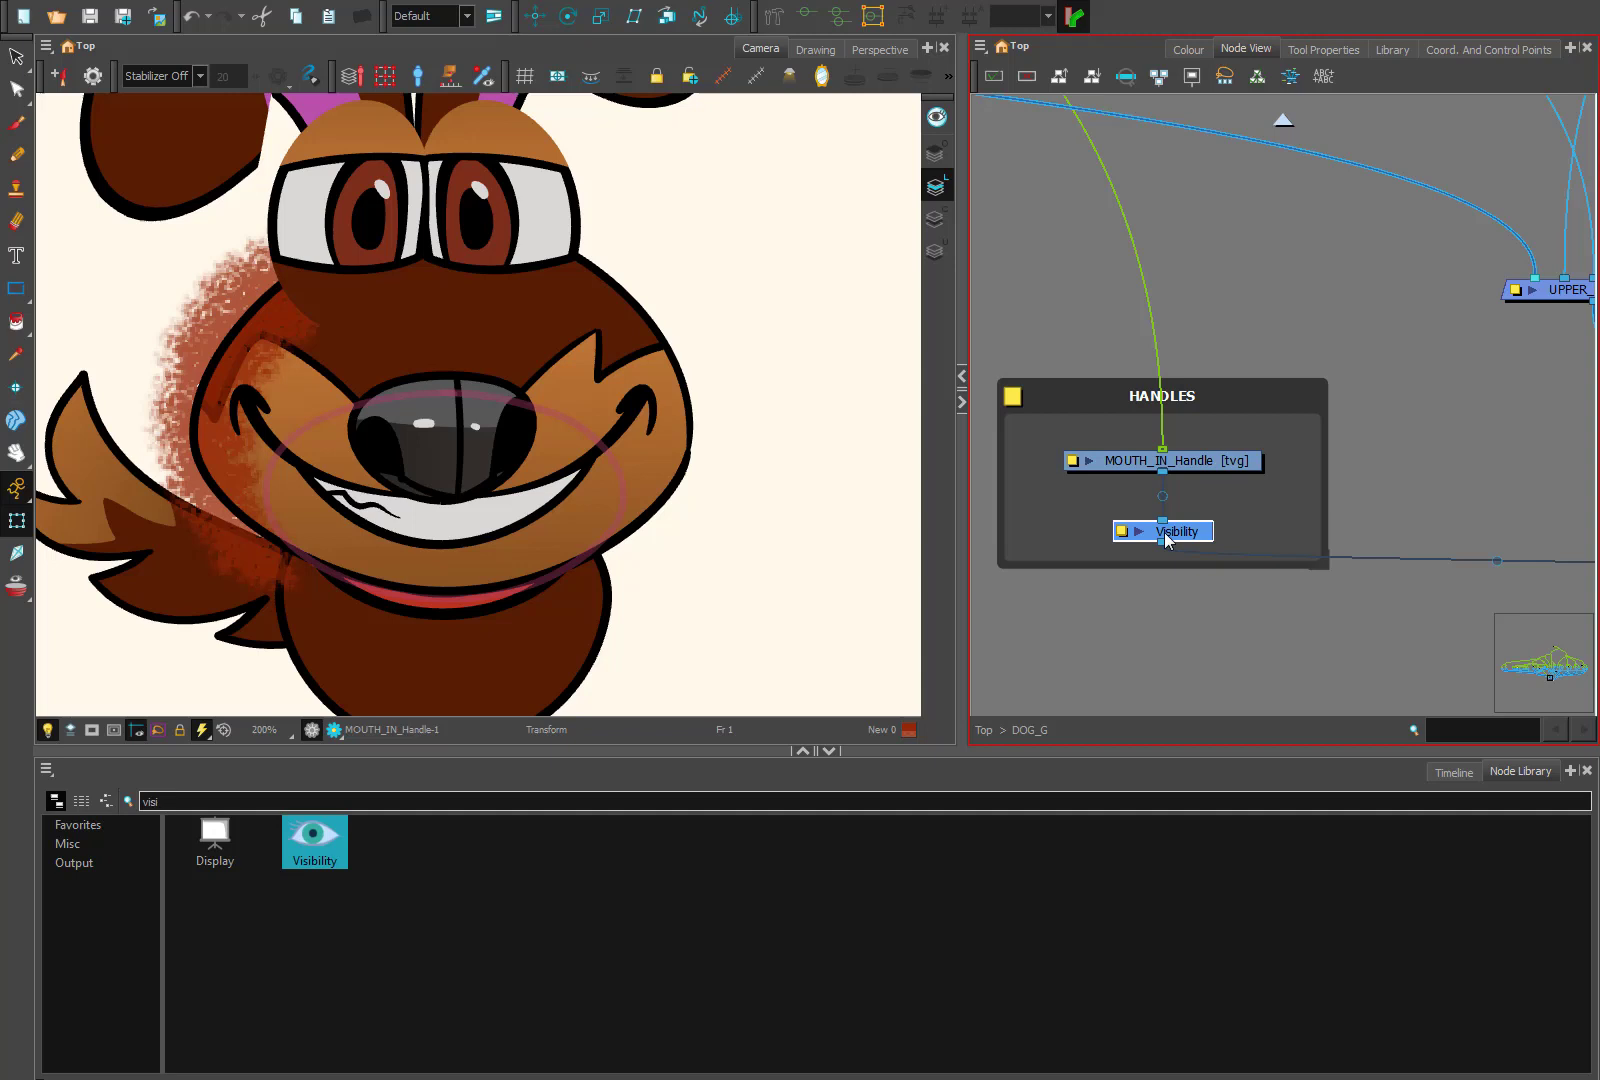
- Turn off Soft Render for the Visibility node while keeping Display in OpenGL View on, and check the mouth handle in a render preview
left_click(1122, 533)
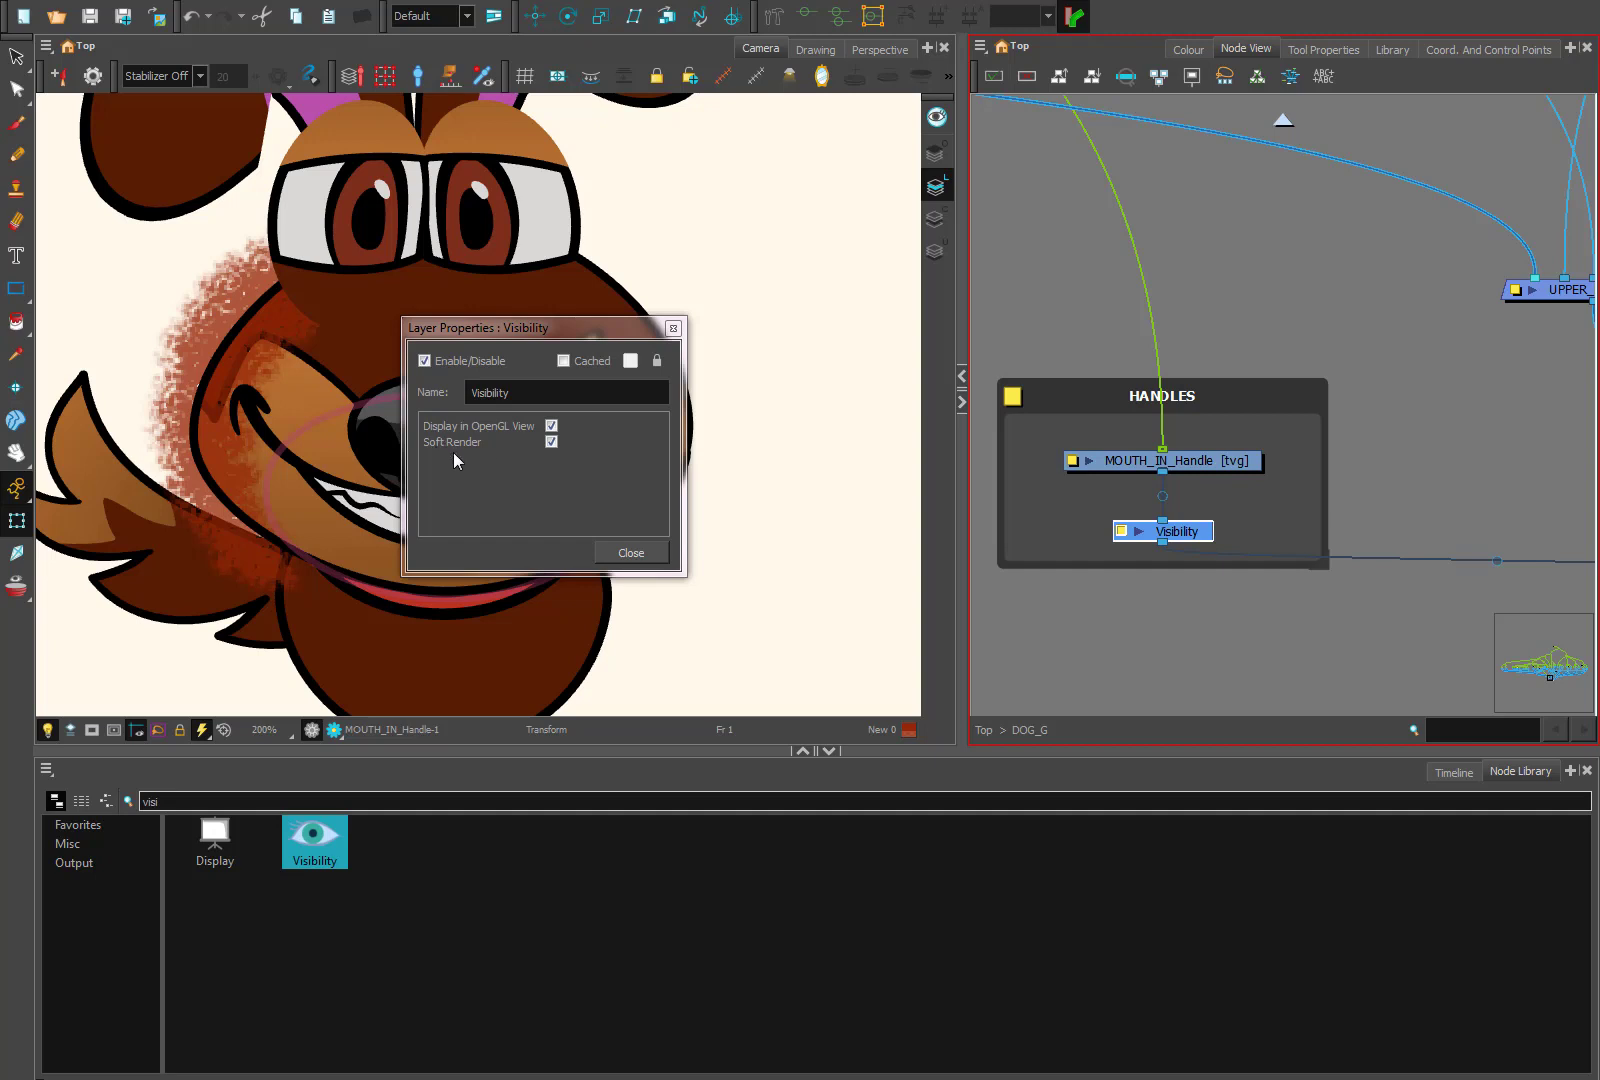
left_click(551, 441)
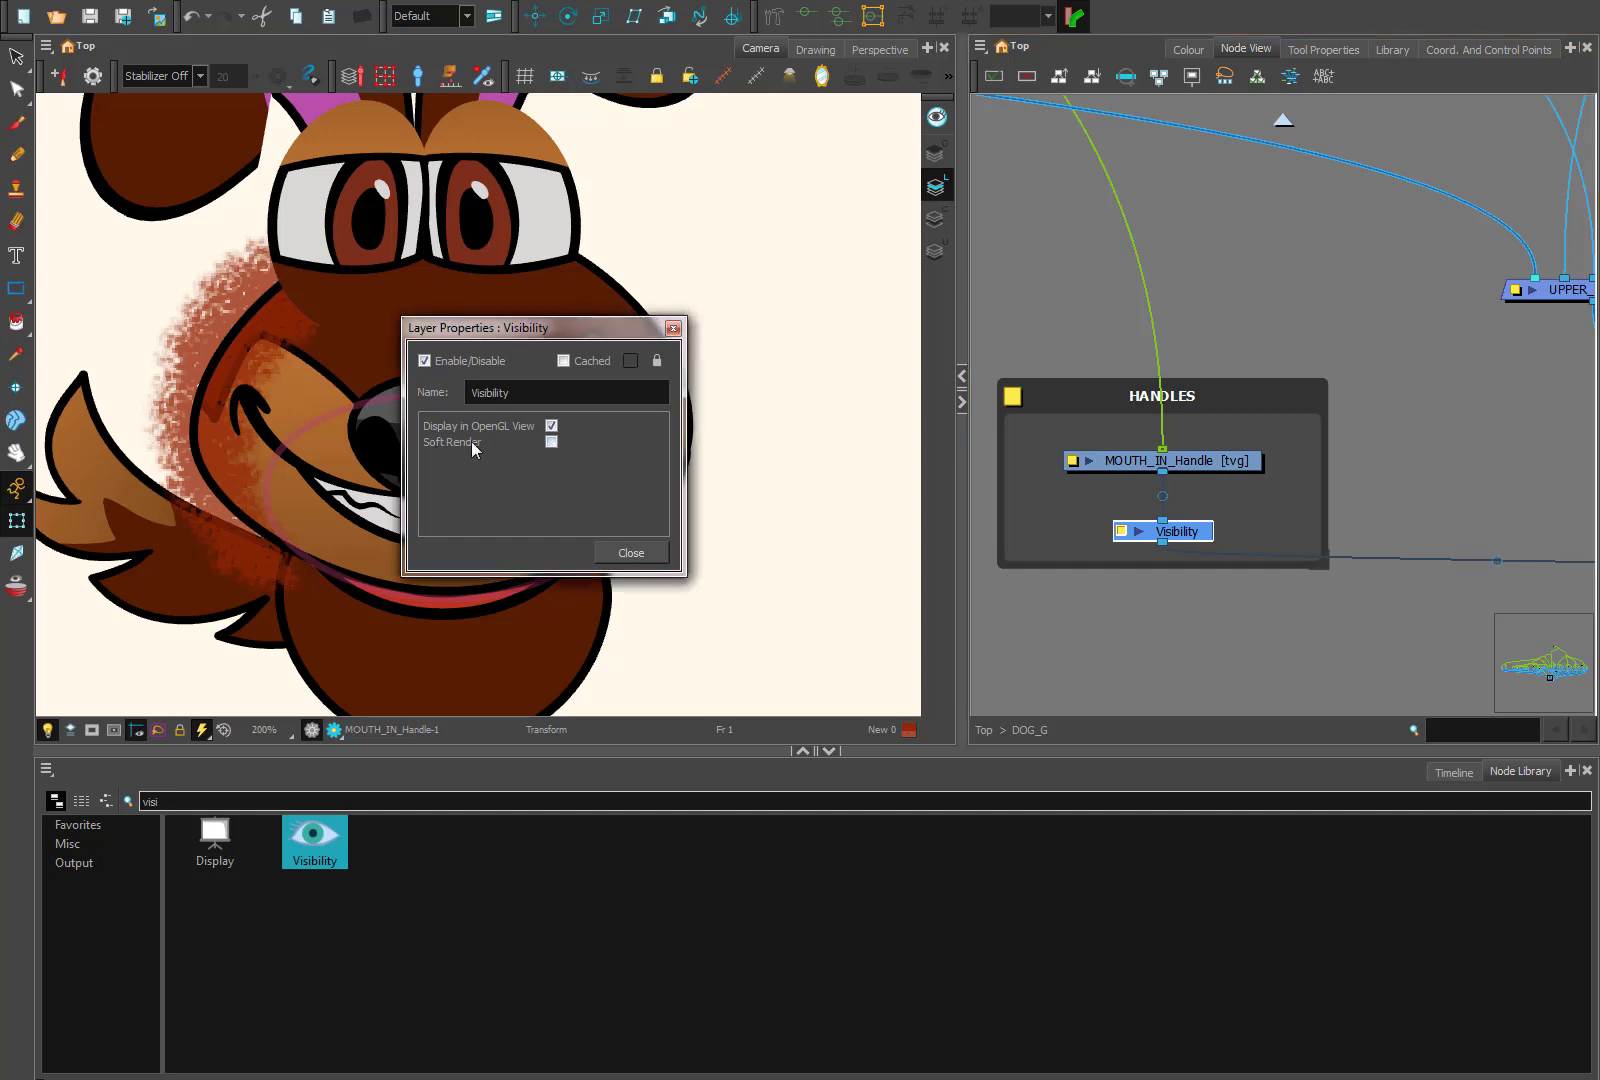
left_click(633, 554)
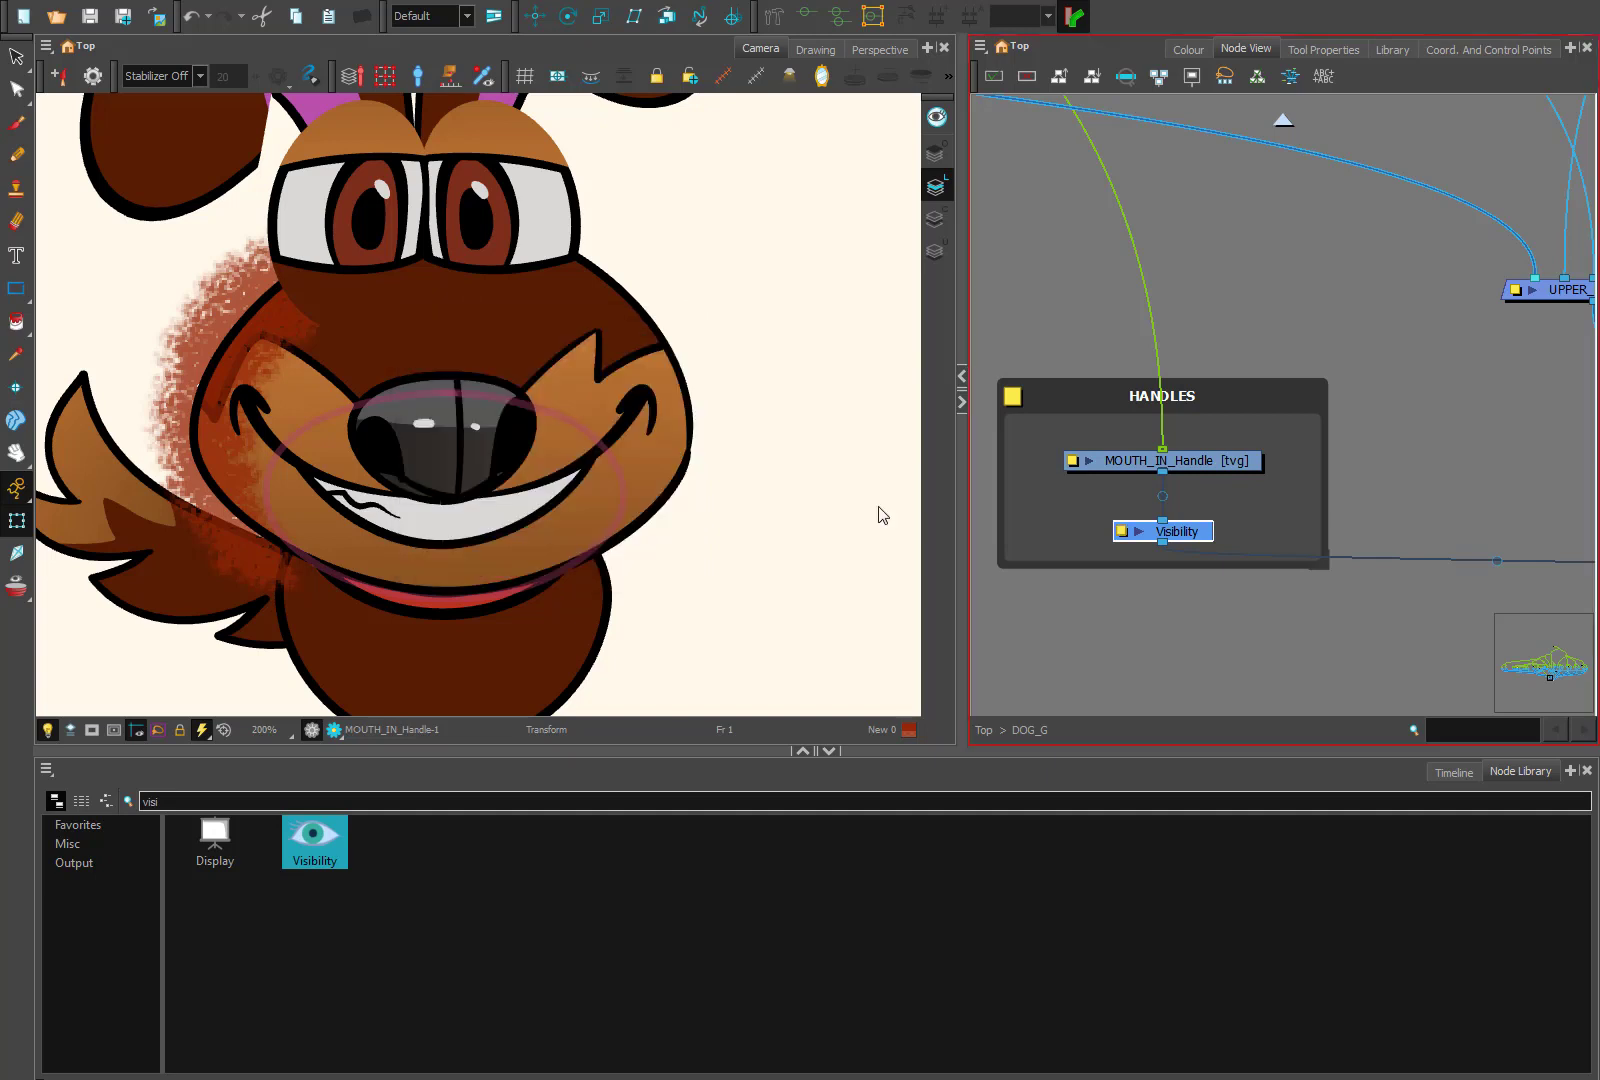
left_click(1250, 283)
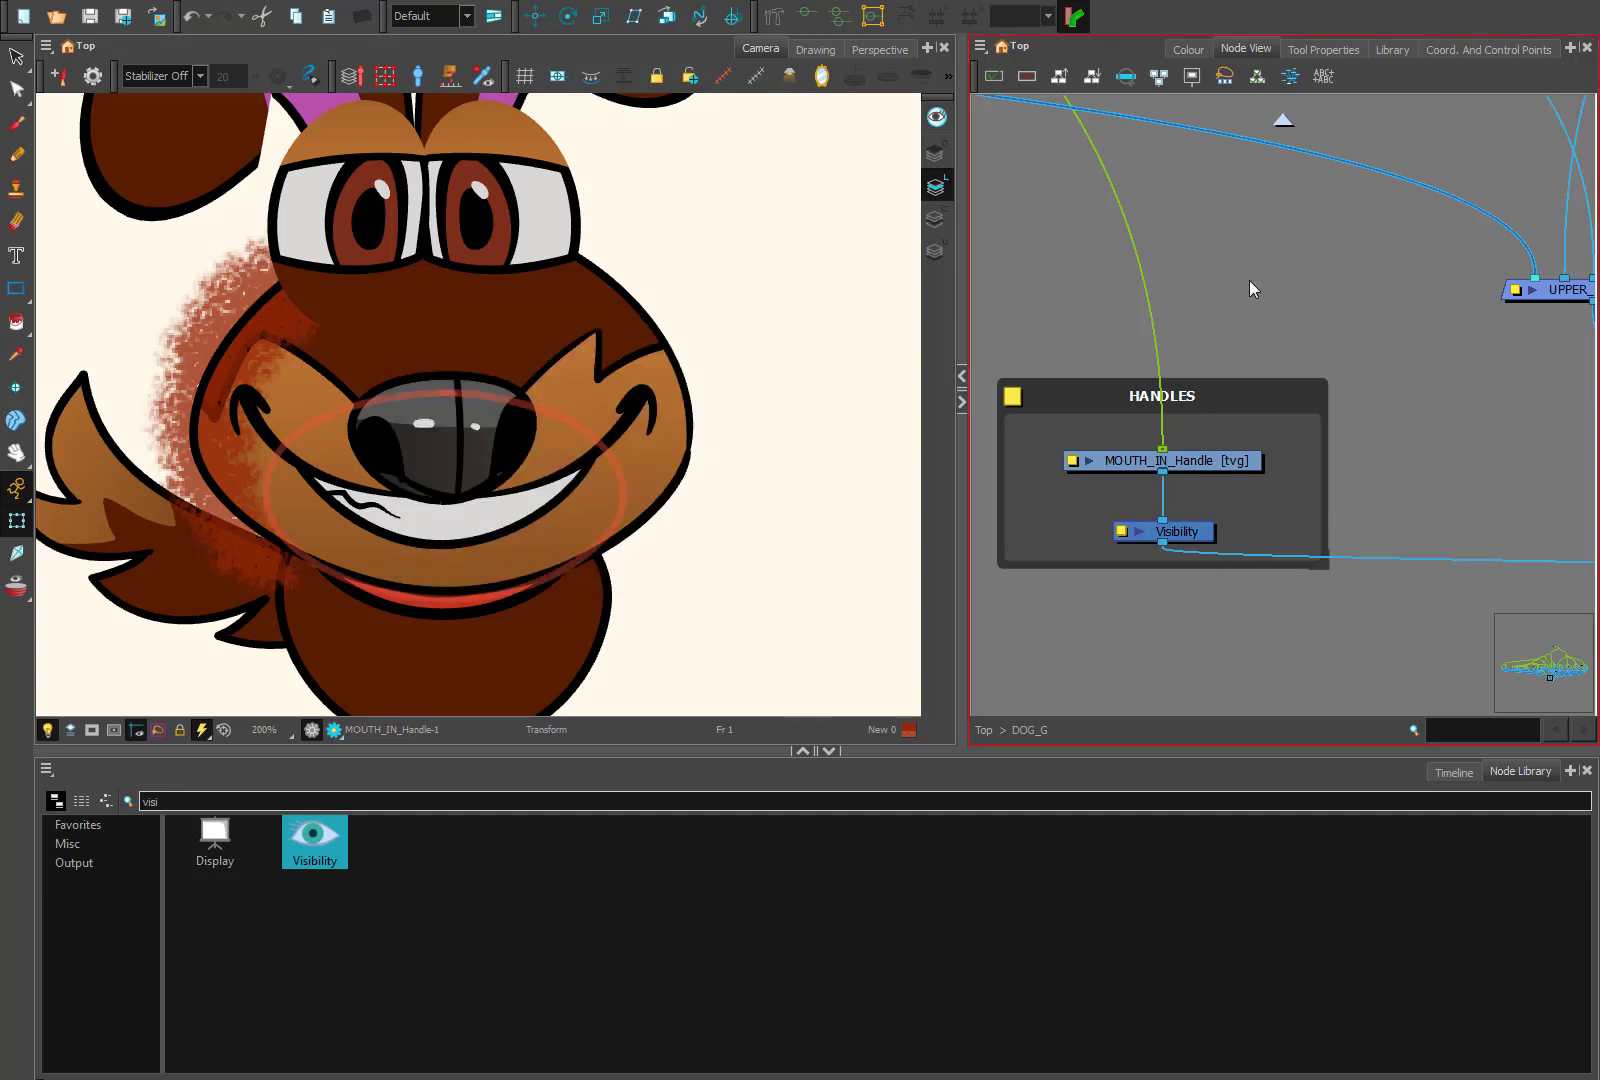
left_click(333, 730)
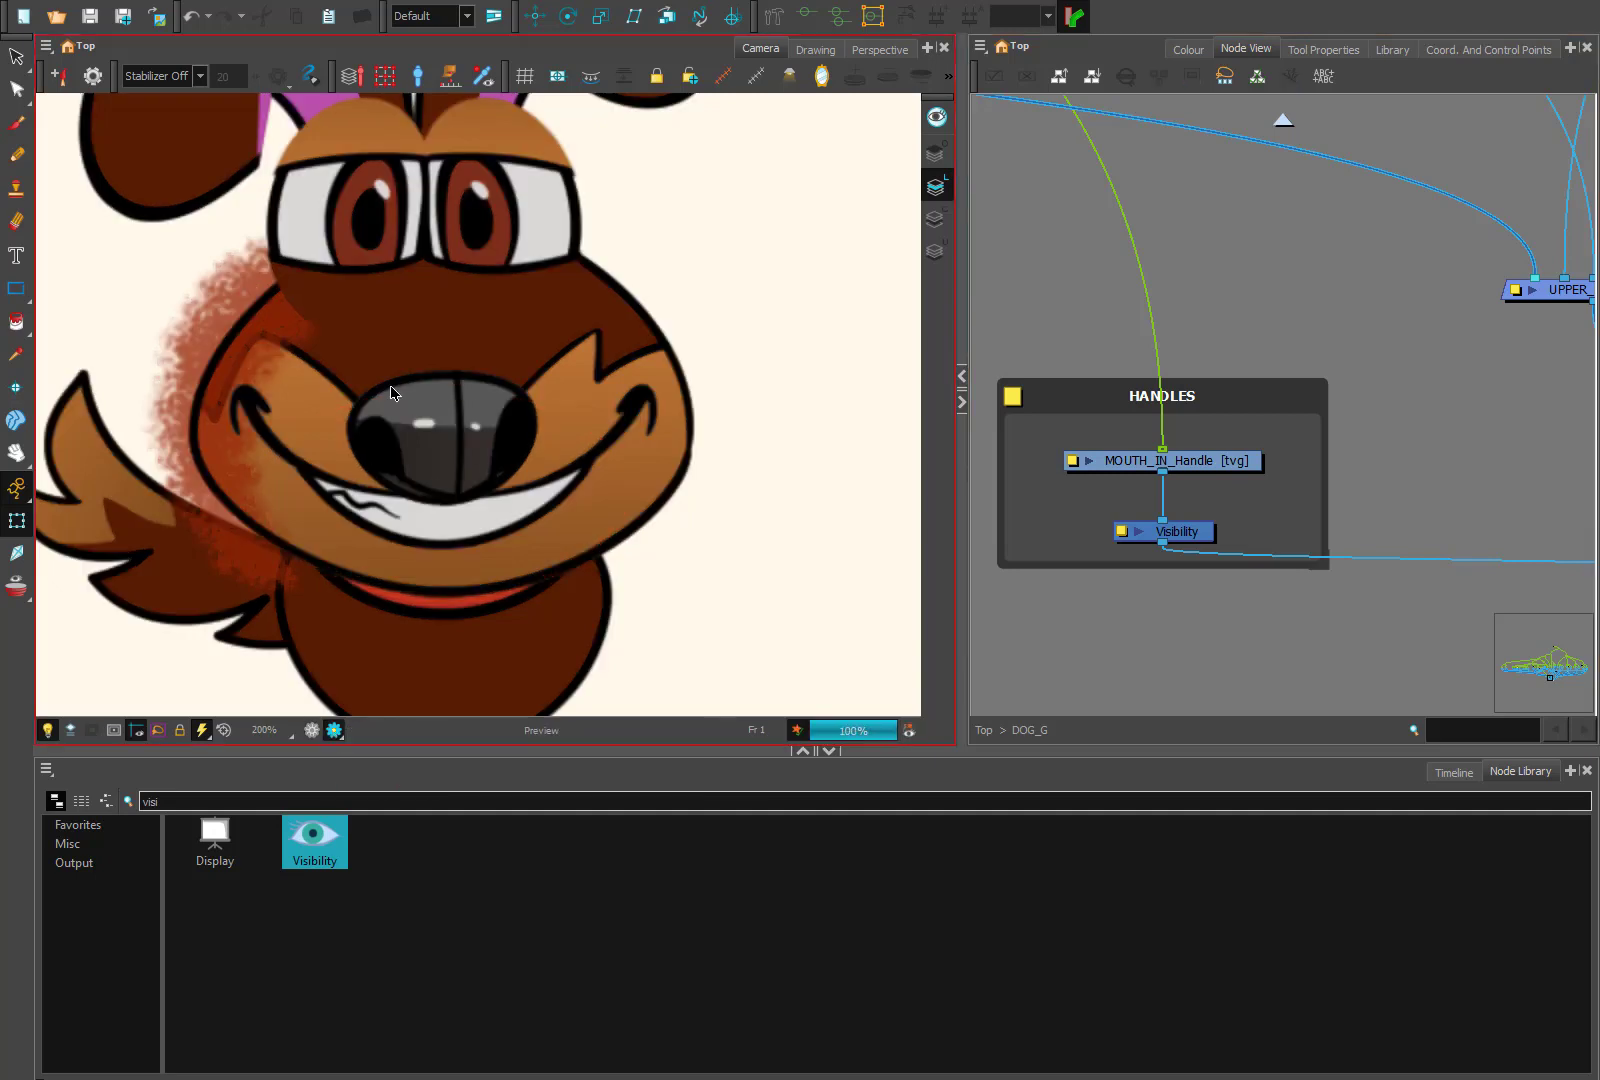
left_click(333, 730)
- Locate the node of the dog's head overlay and insert the loose Cutter_26 into the connection from HEAD_overlay_art to Composite_HEAD
left_click(243, 296)
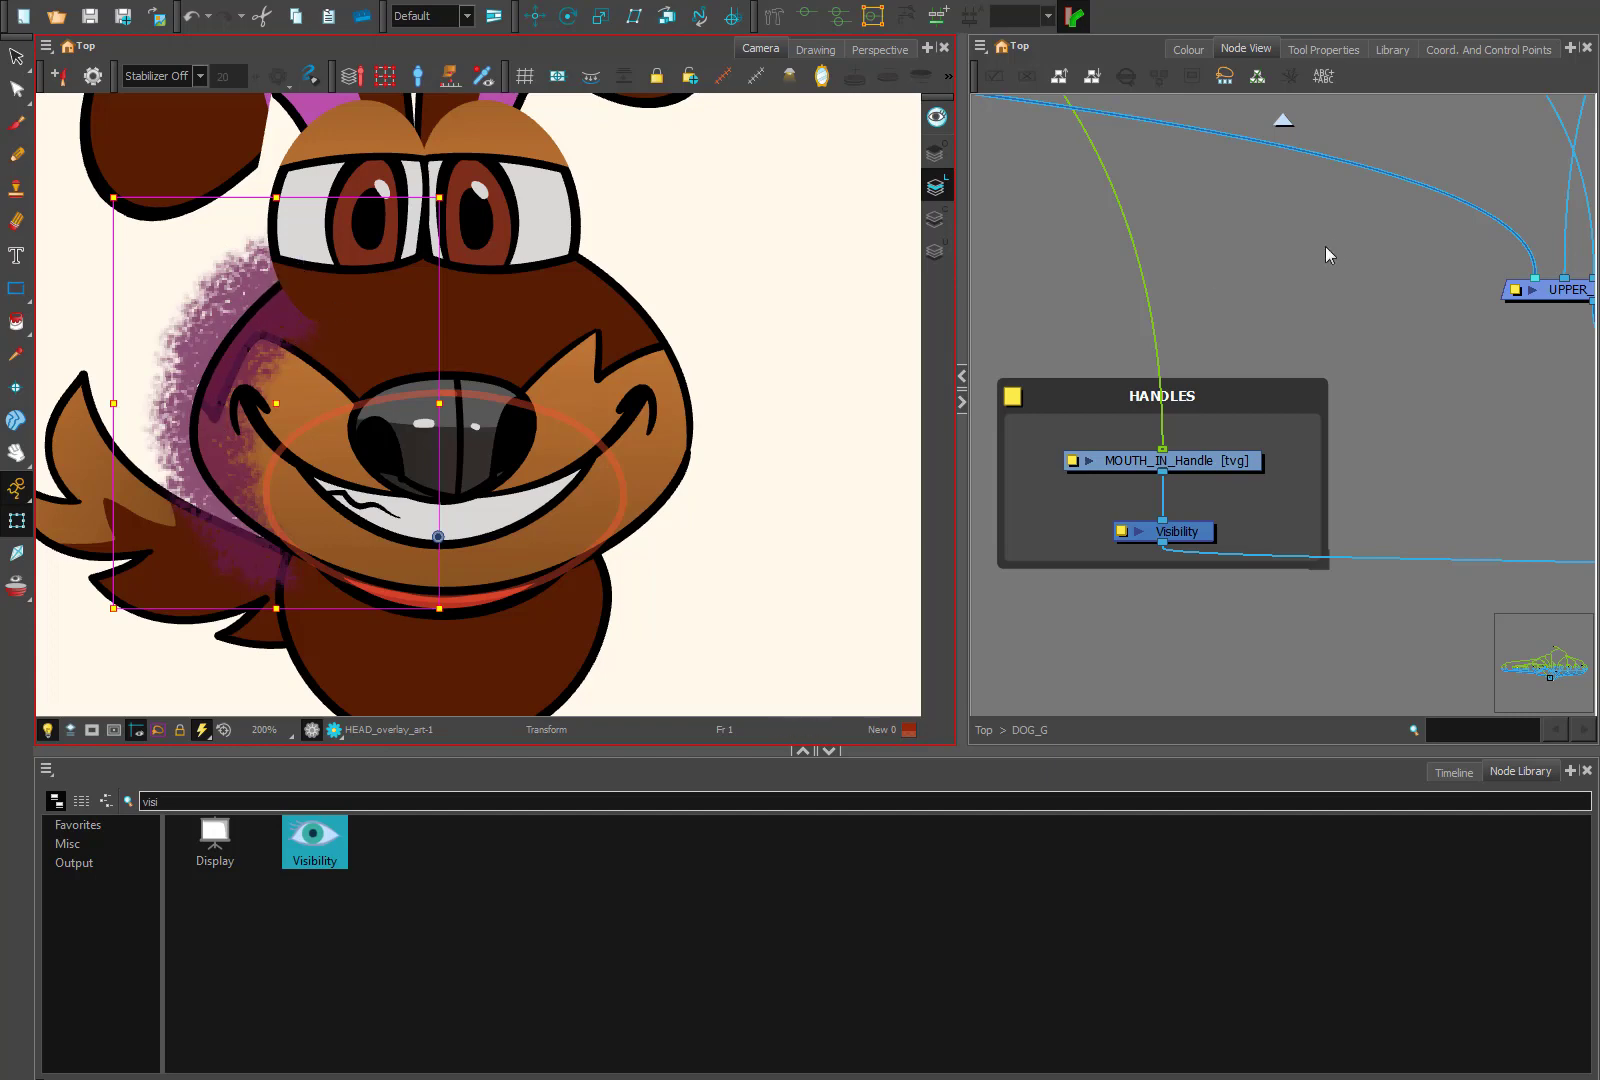
middle_click(1269, 240)
key("o")
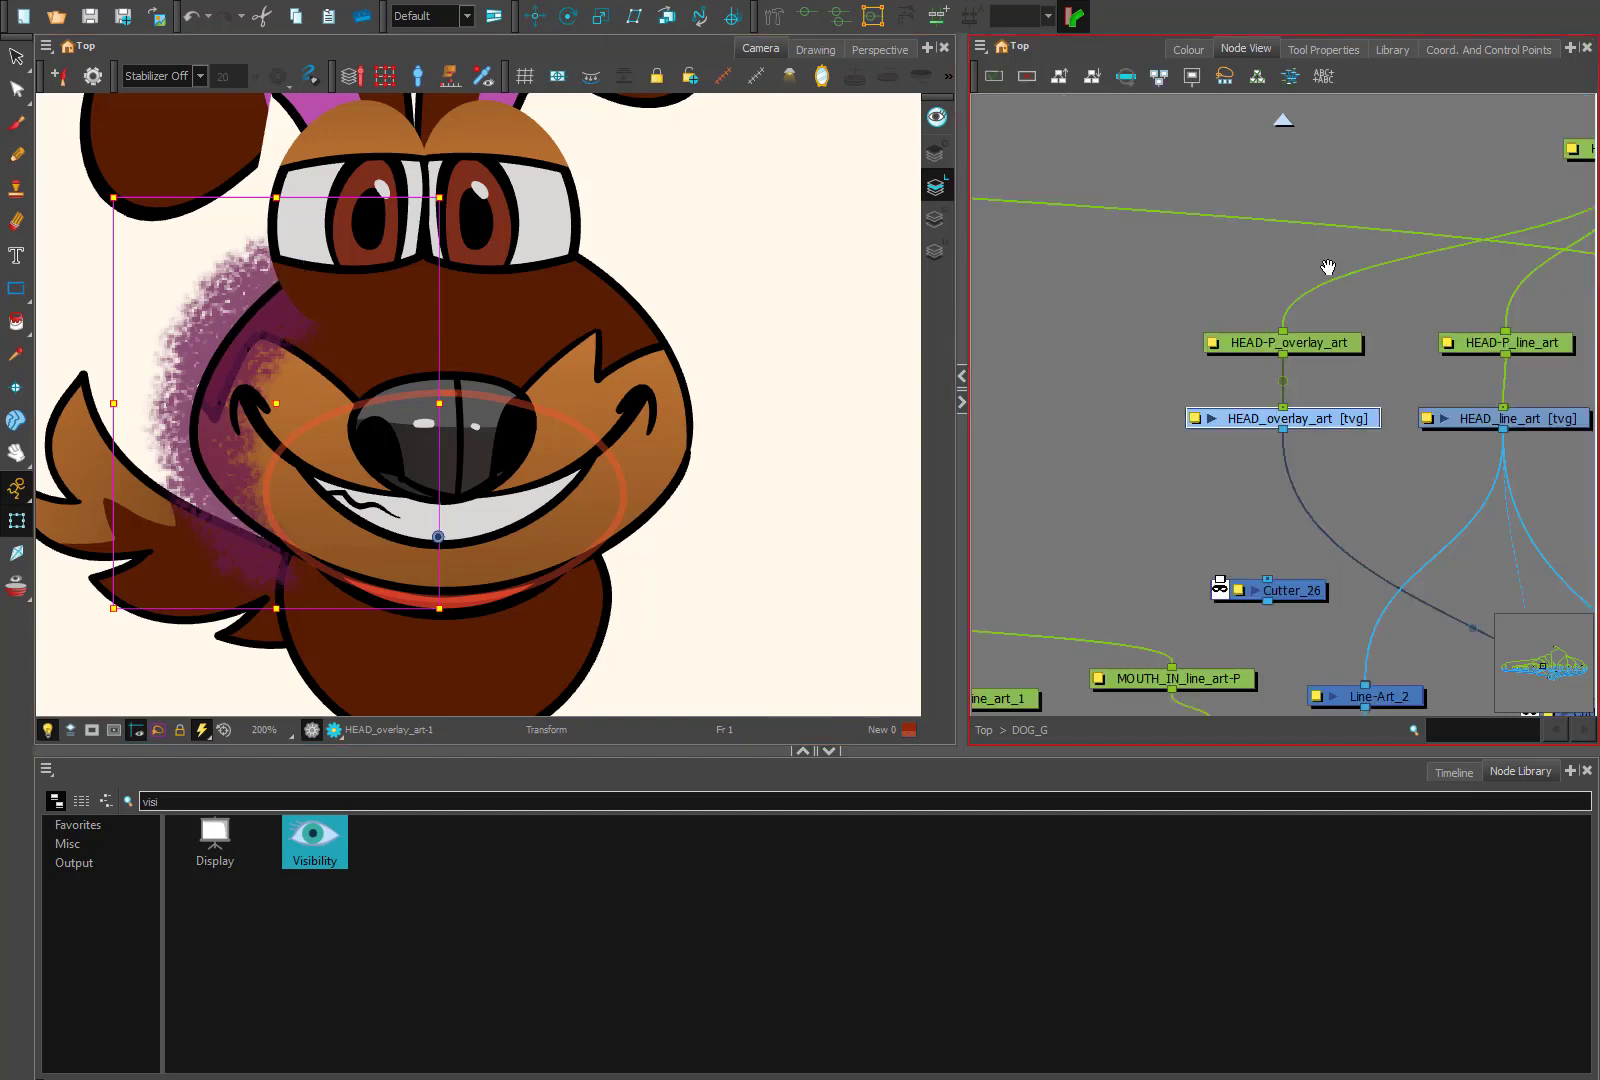
left_click_drag(1329, 268, 1254, 216)
left_click_drag(1331, 482, 1216, 382)
left_click(1114, 425)
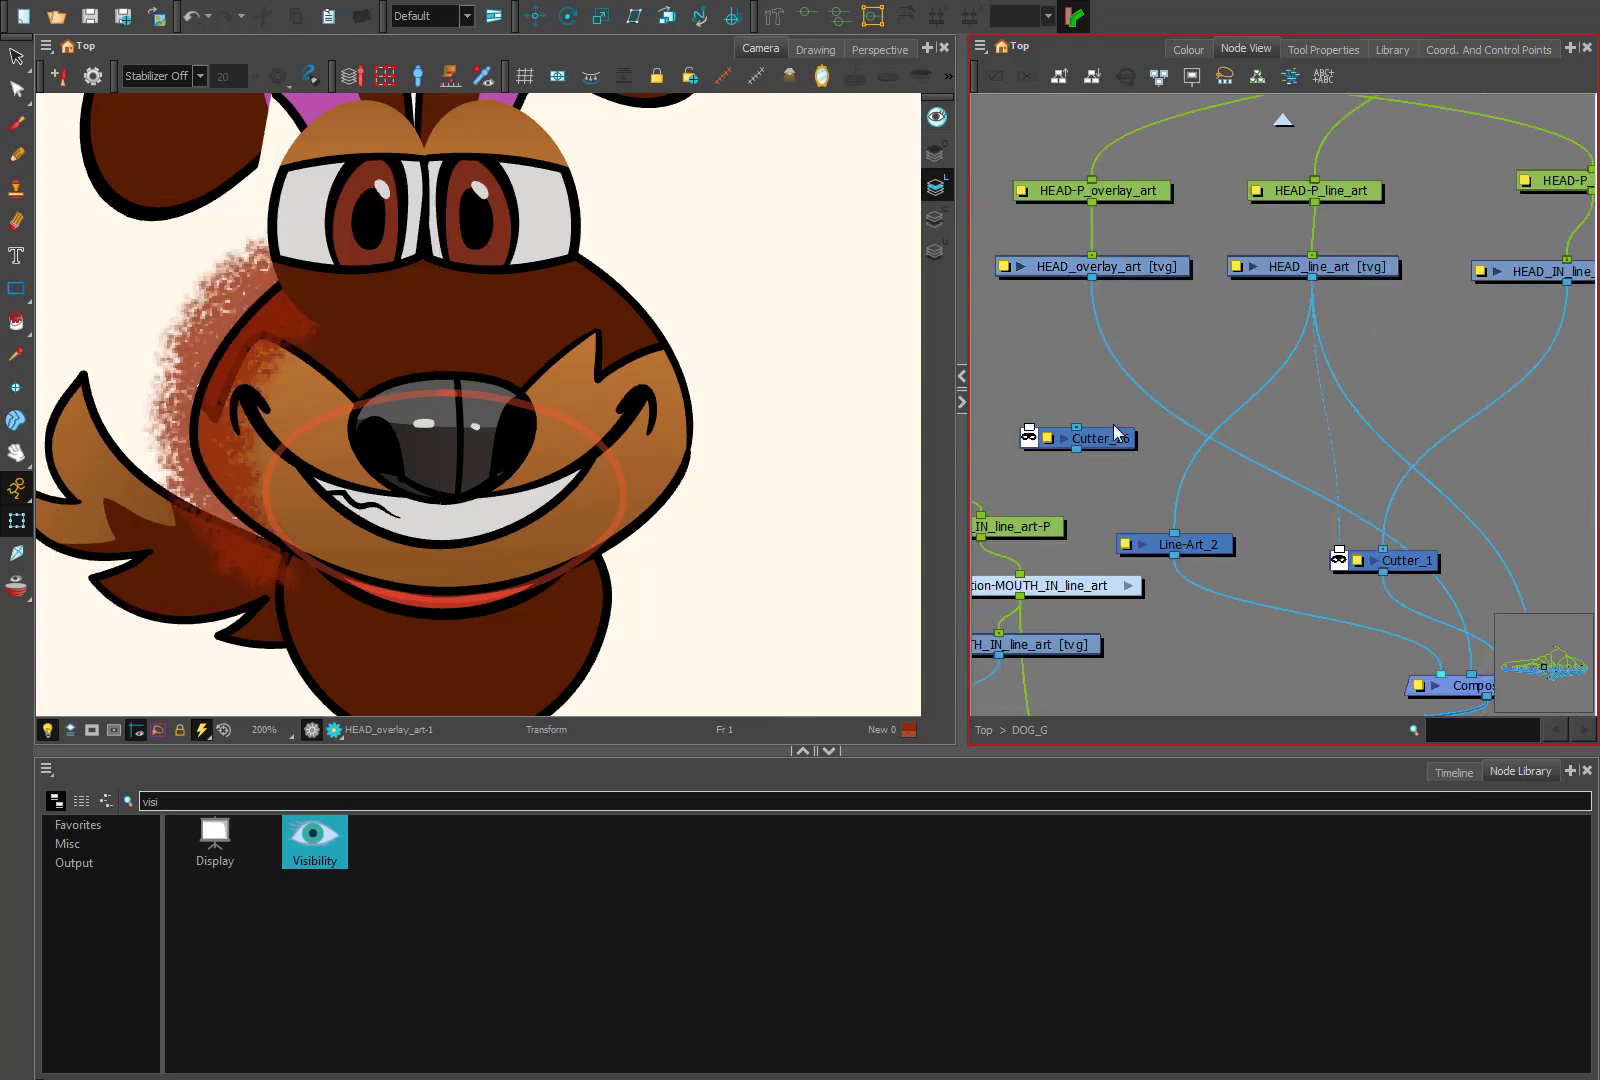
left_click(1150, 268)
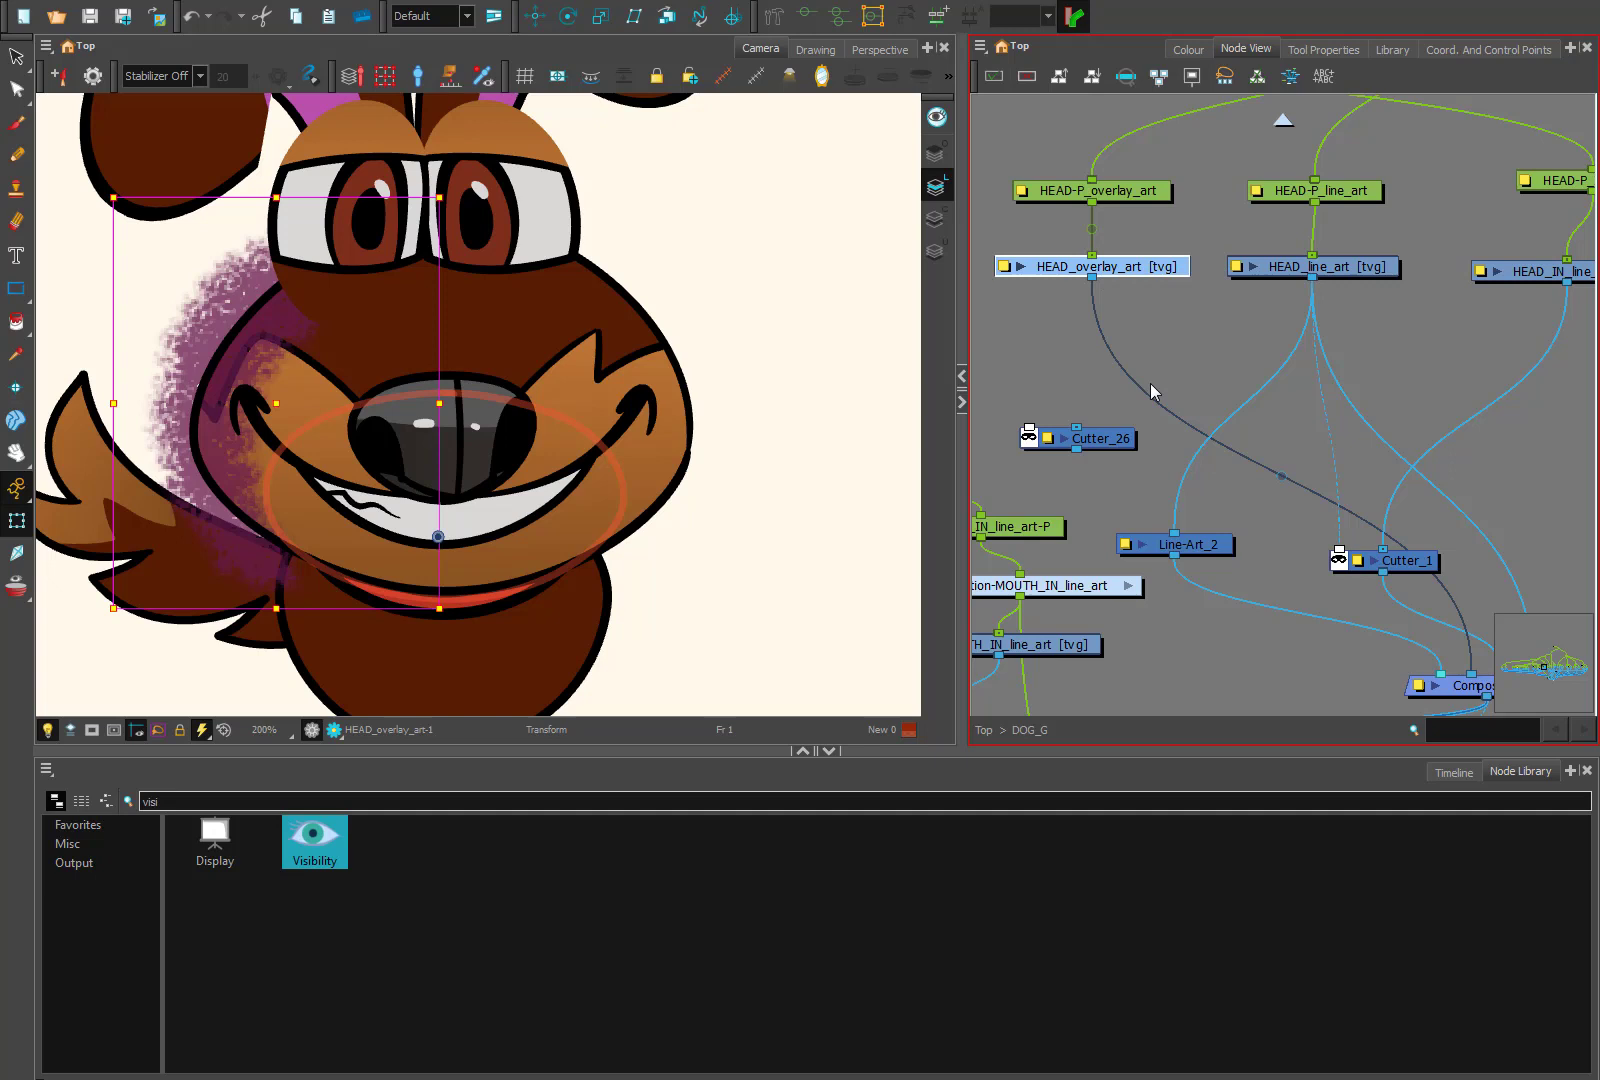
left_click_drag(1050, 438, 1141, 365)
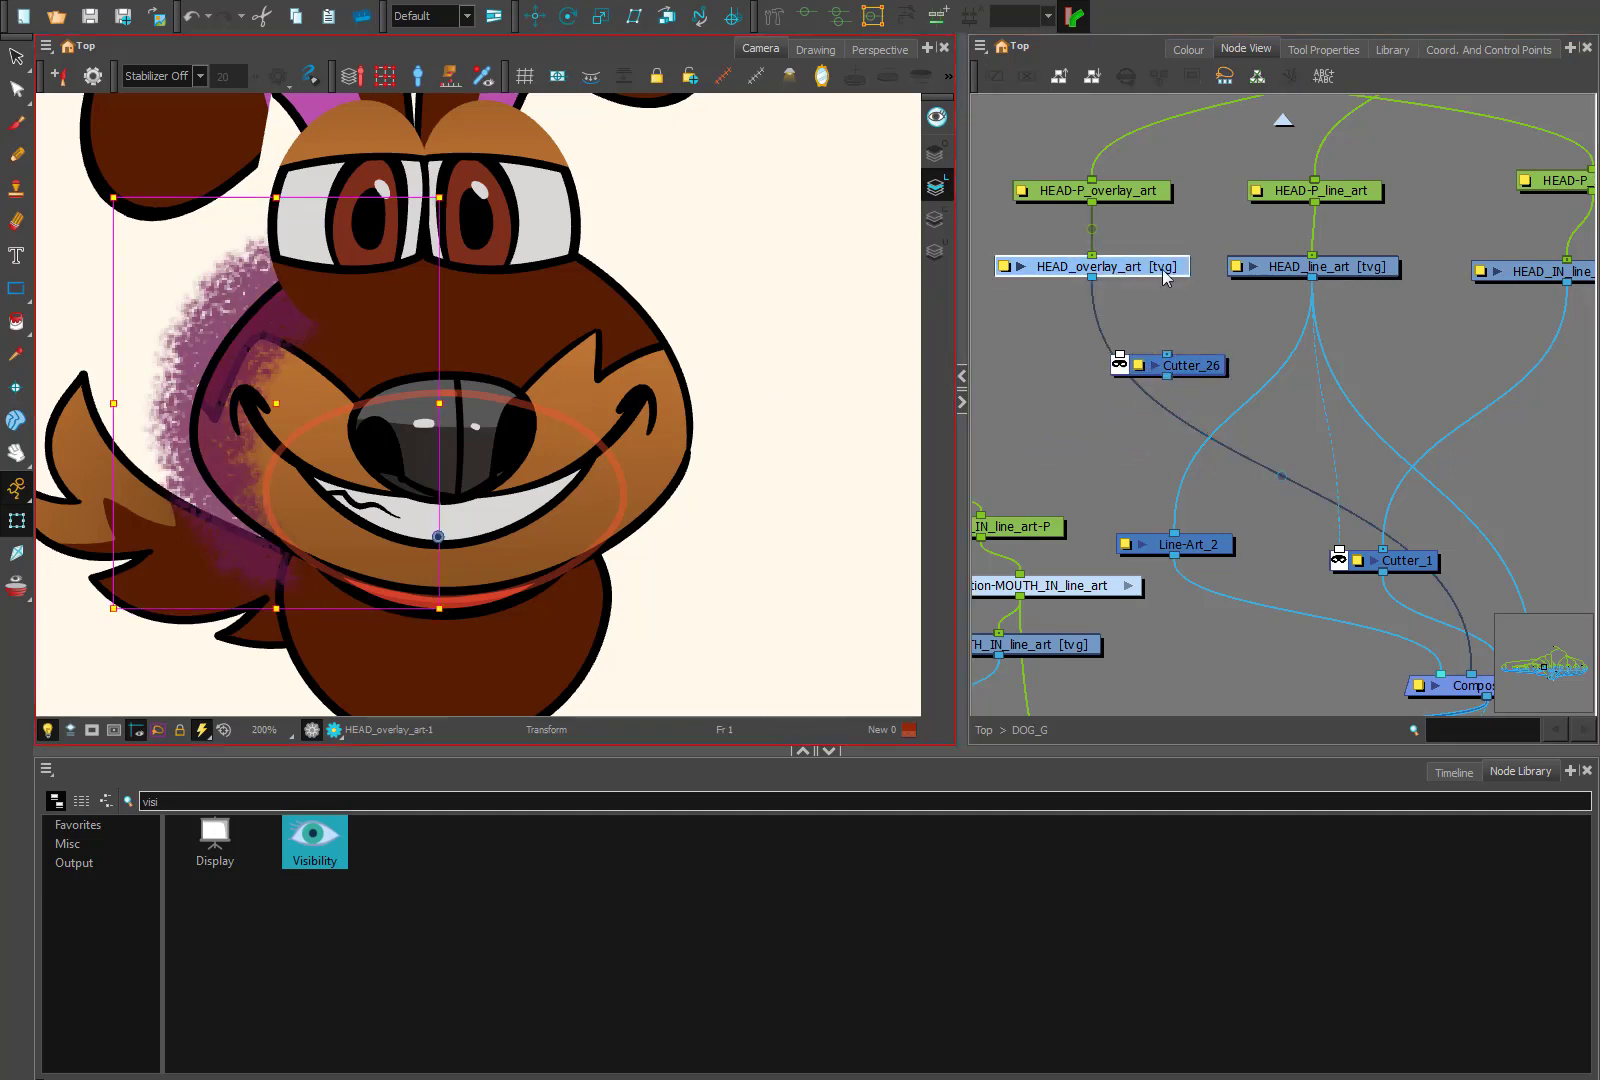
left_click_drag(1208, 373, 1170, 386)
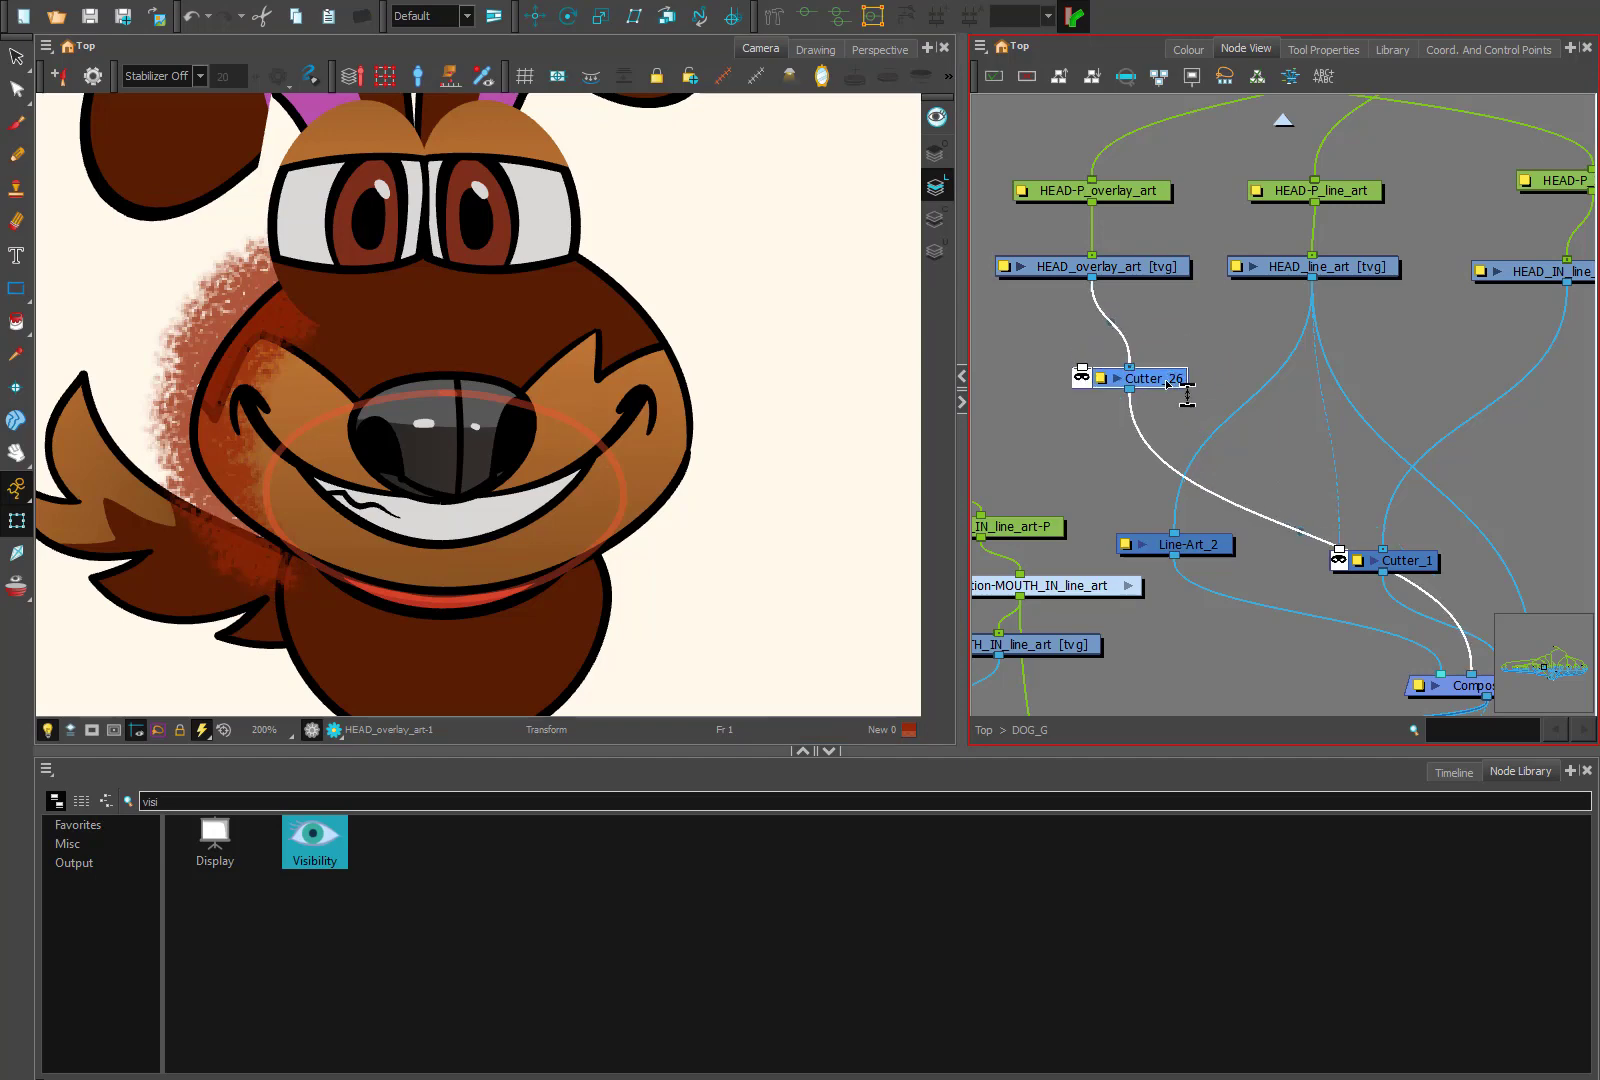
- Connect the HEAD_line_art drawing to the matte port of Cutter_26 so the overlay is clipped to the head shape
left_click(1501, 300)
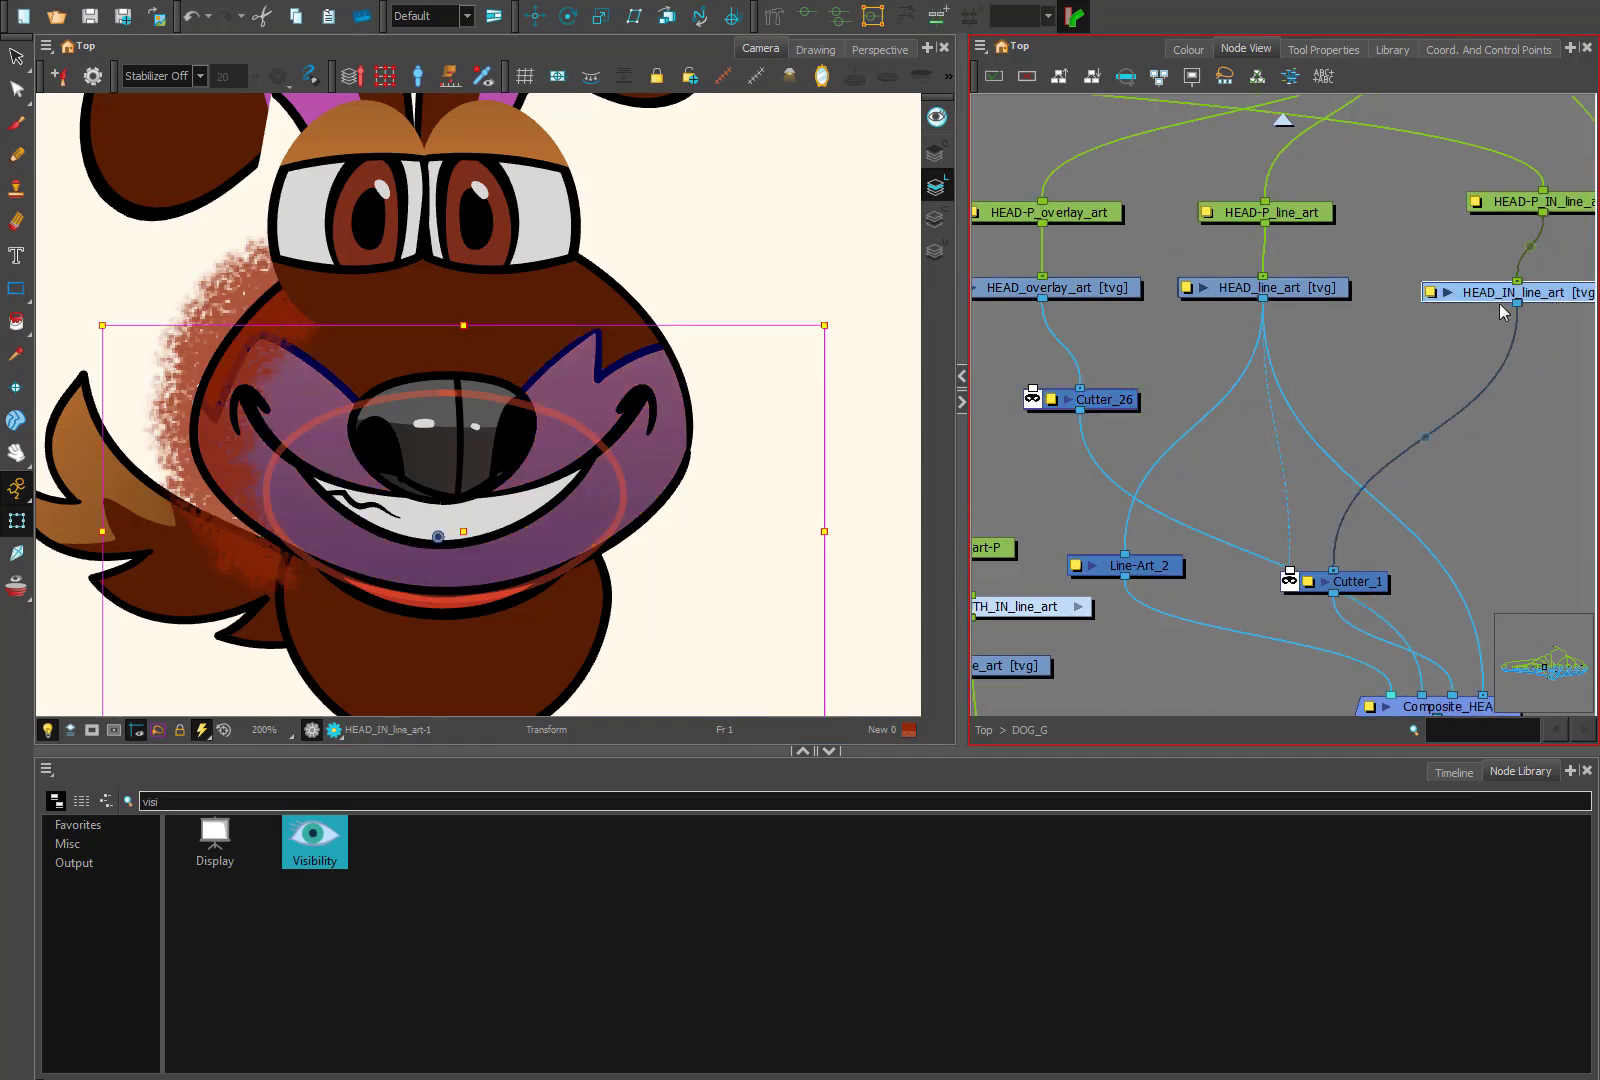
left_click(357, 364)
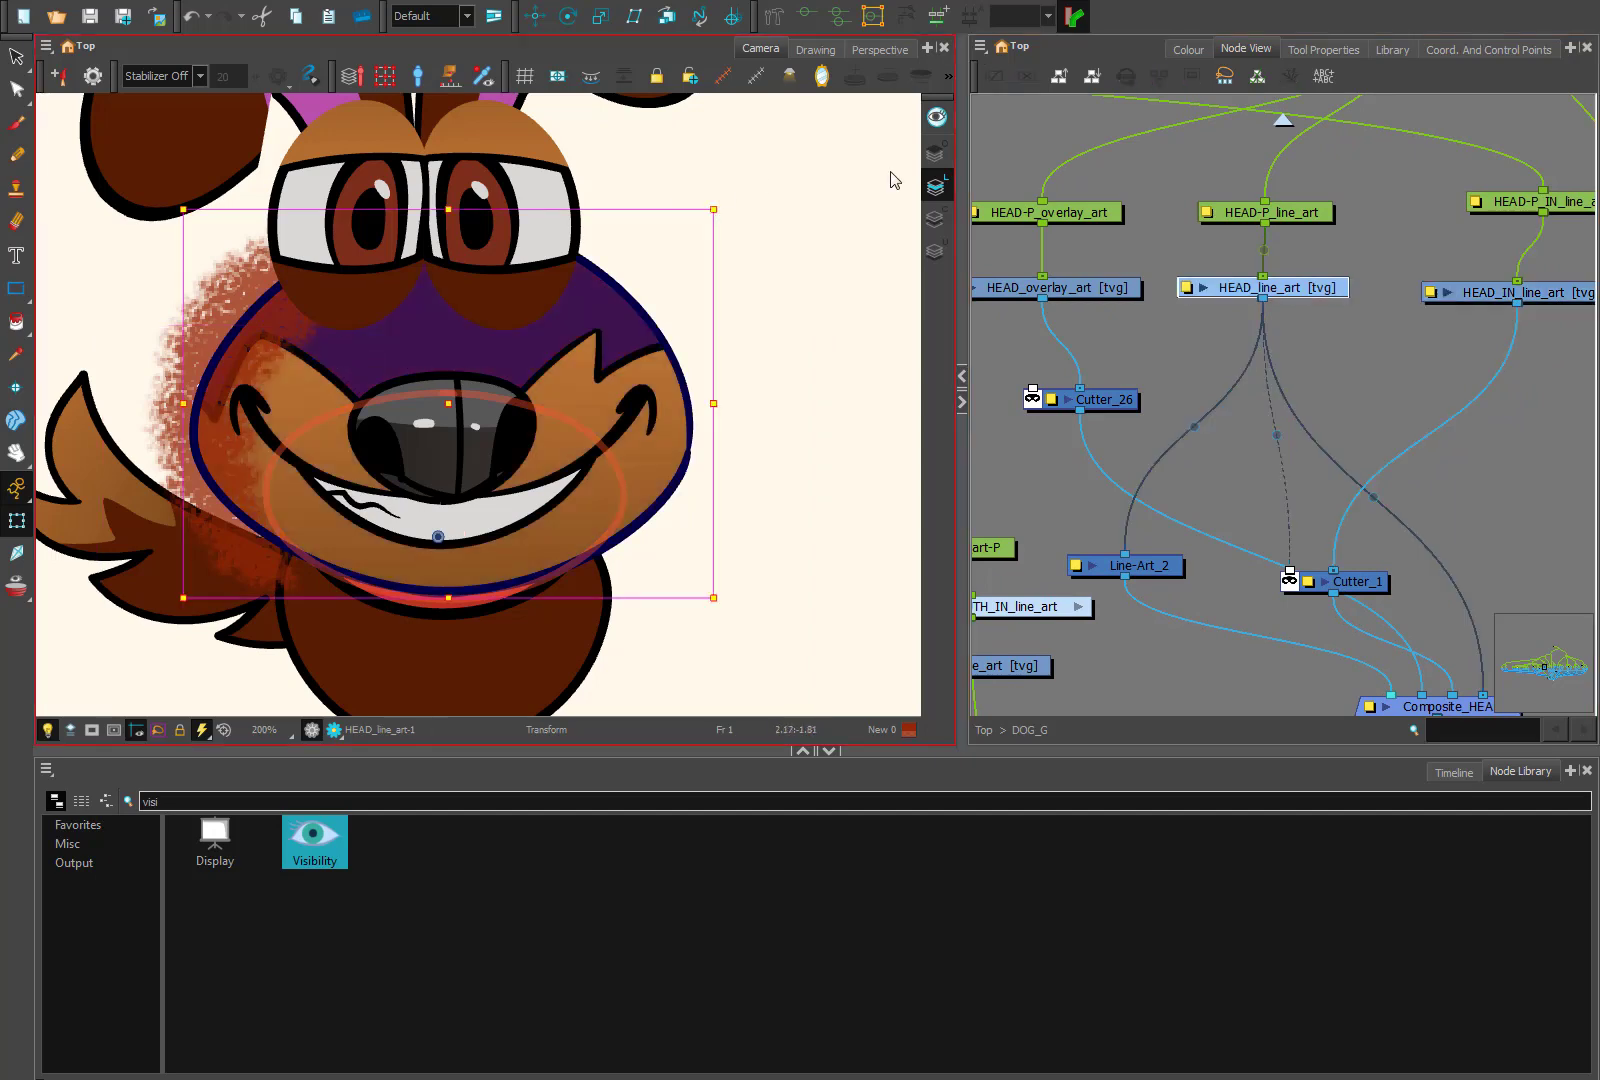
left_click_drag(1262, 298, 1033, 390)
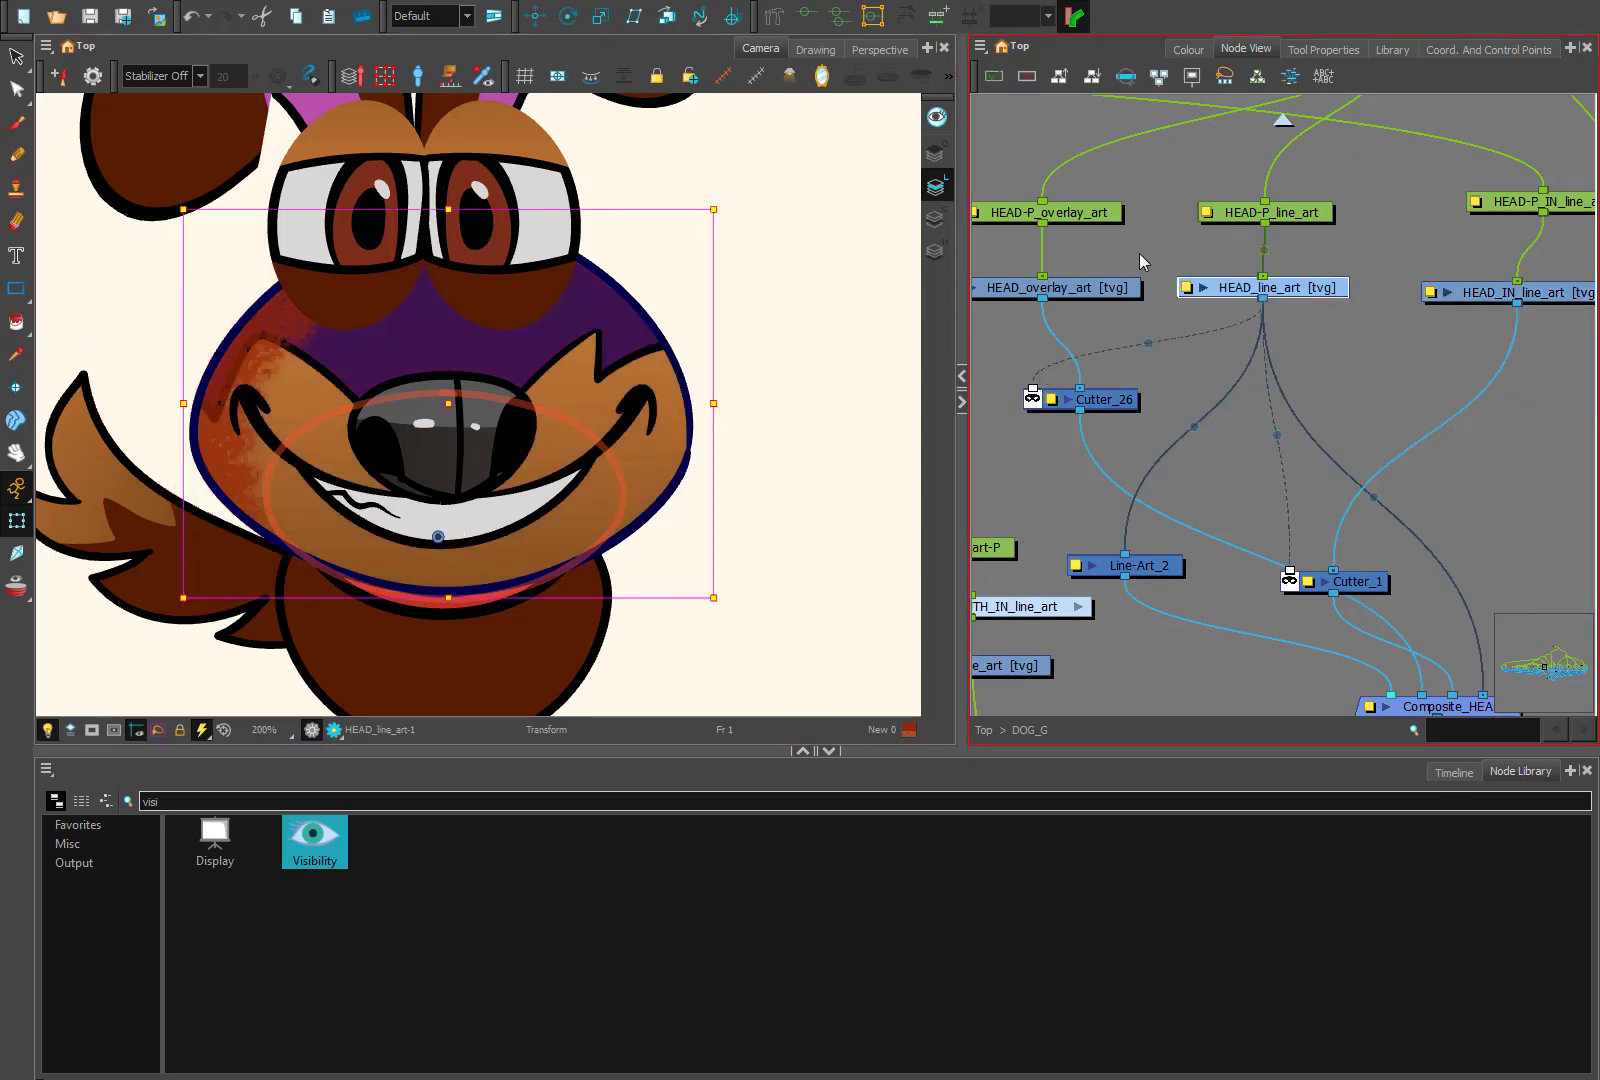
- Move Cutter_1 clear of the connection running from Cutter_26 to Composite_HEAD
left_click(1126, 401)
scroll(1303, 357, "down", 2)
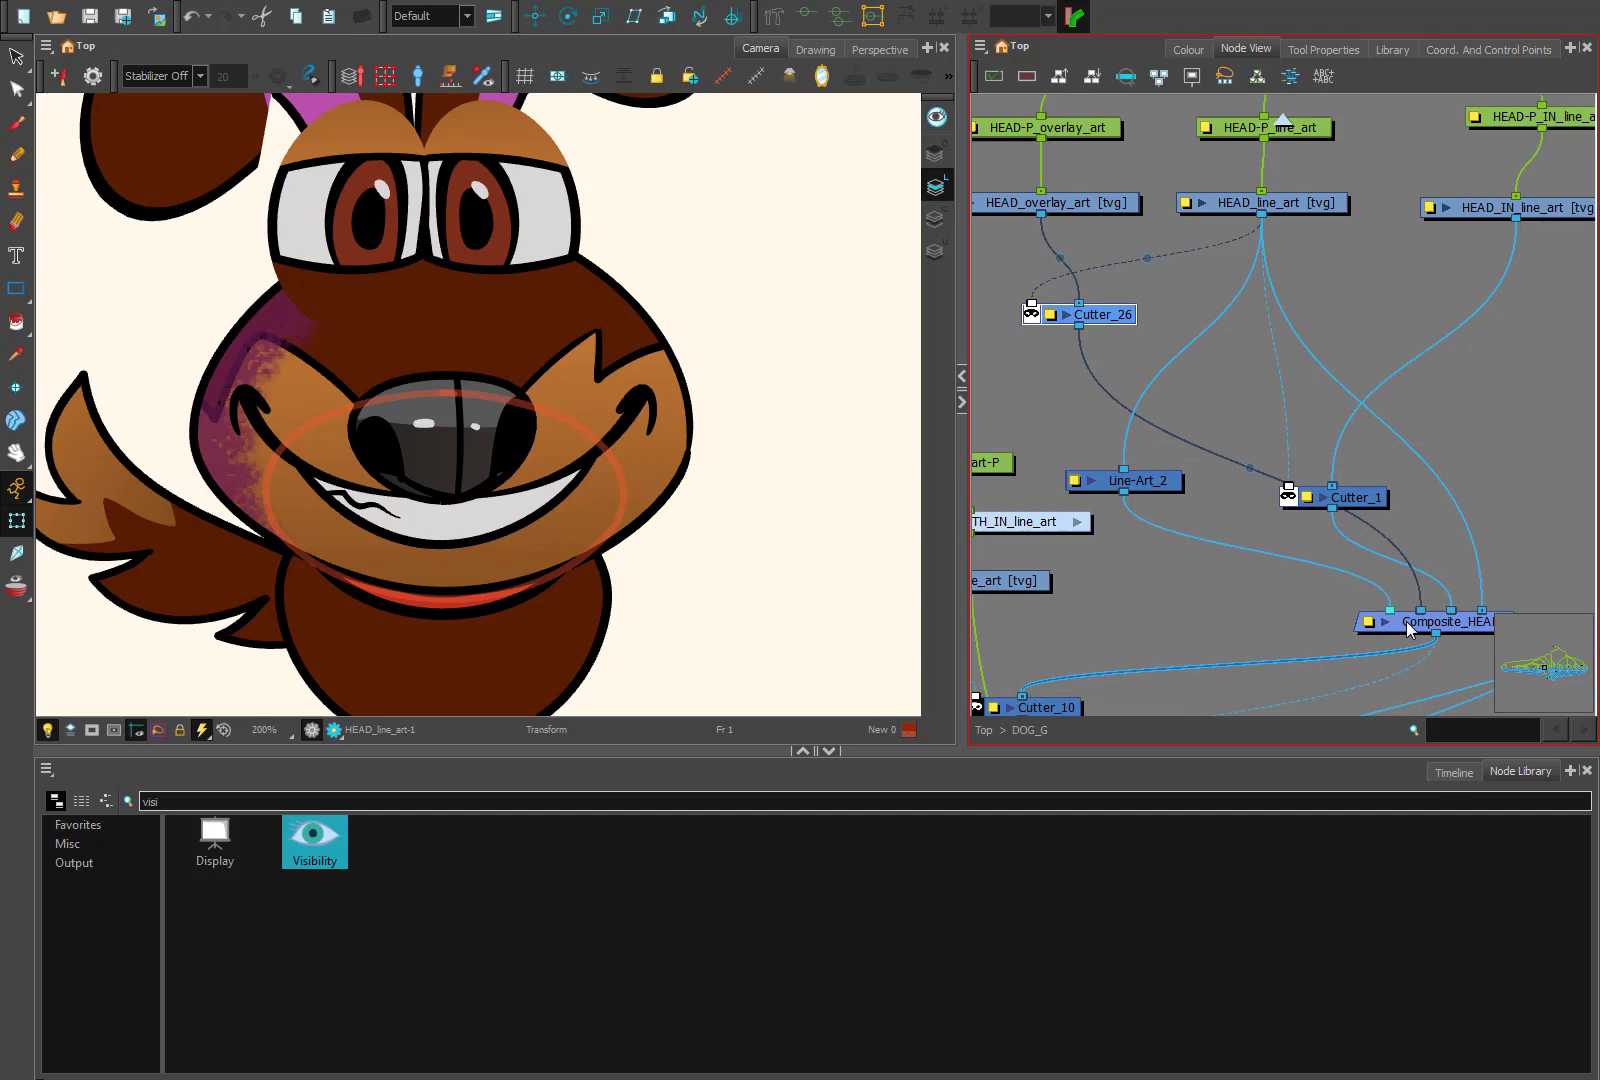
left_click(1163, 484)
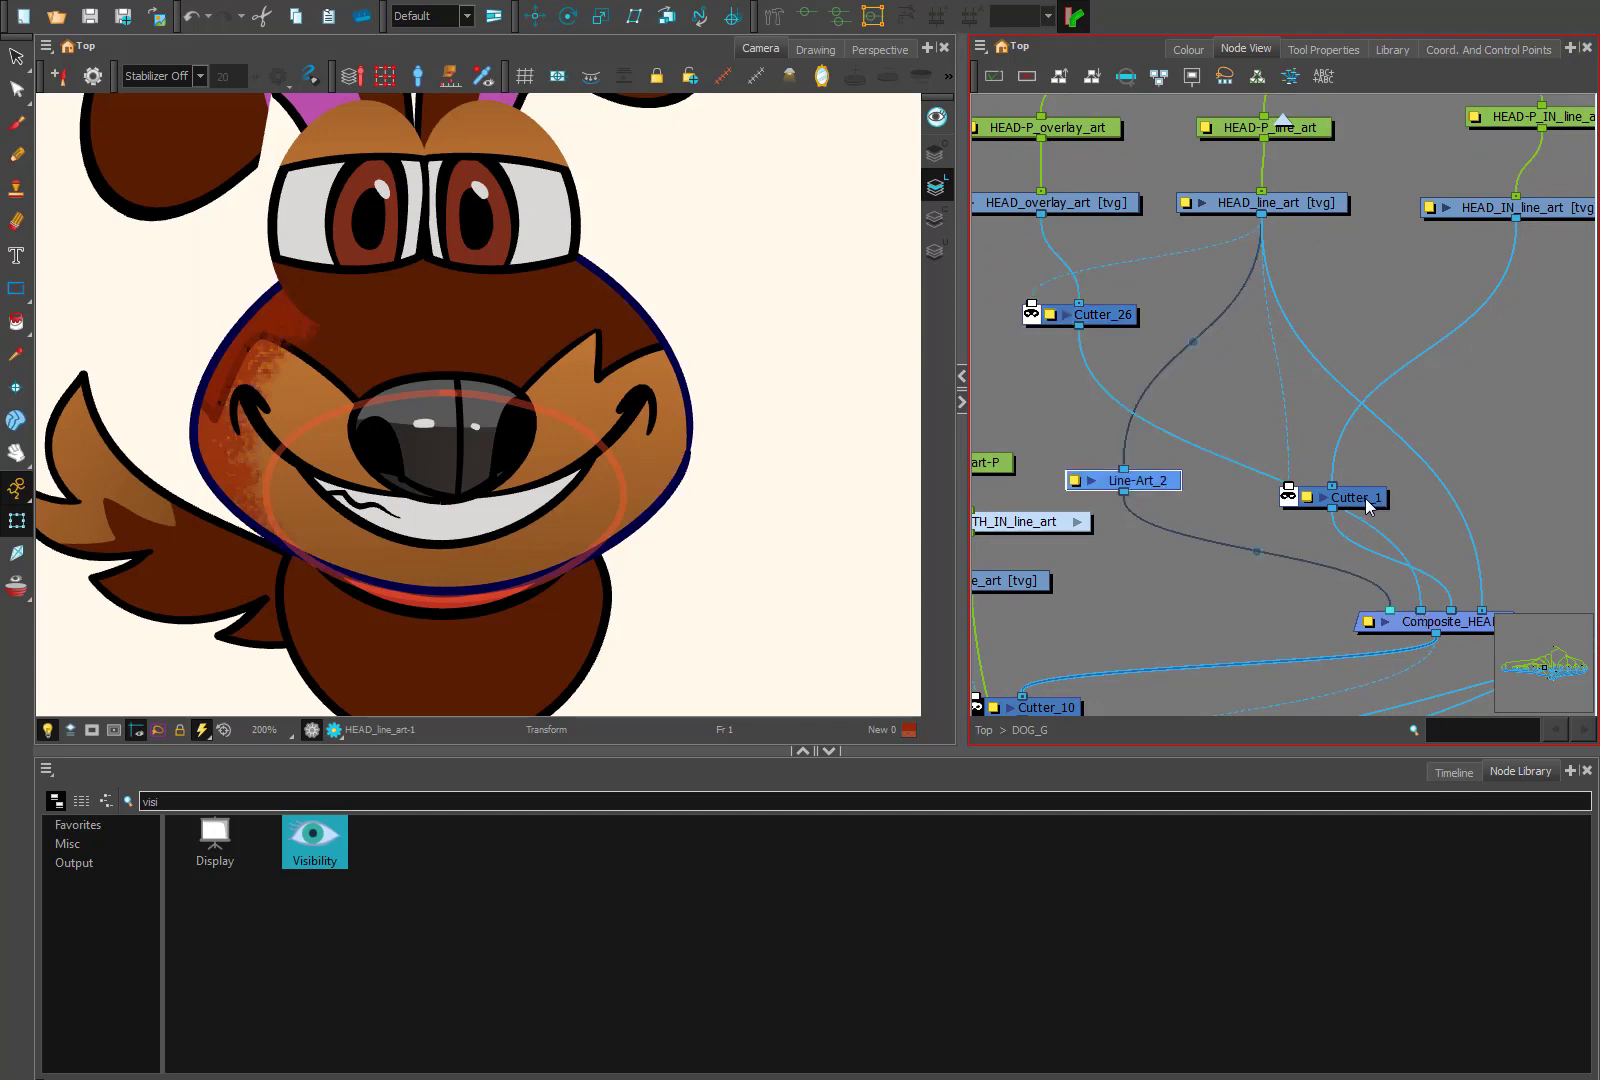
left_click_drag(1368, 507, 1441, 481)
left_click(1163, 486)
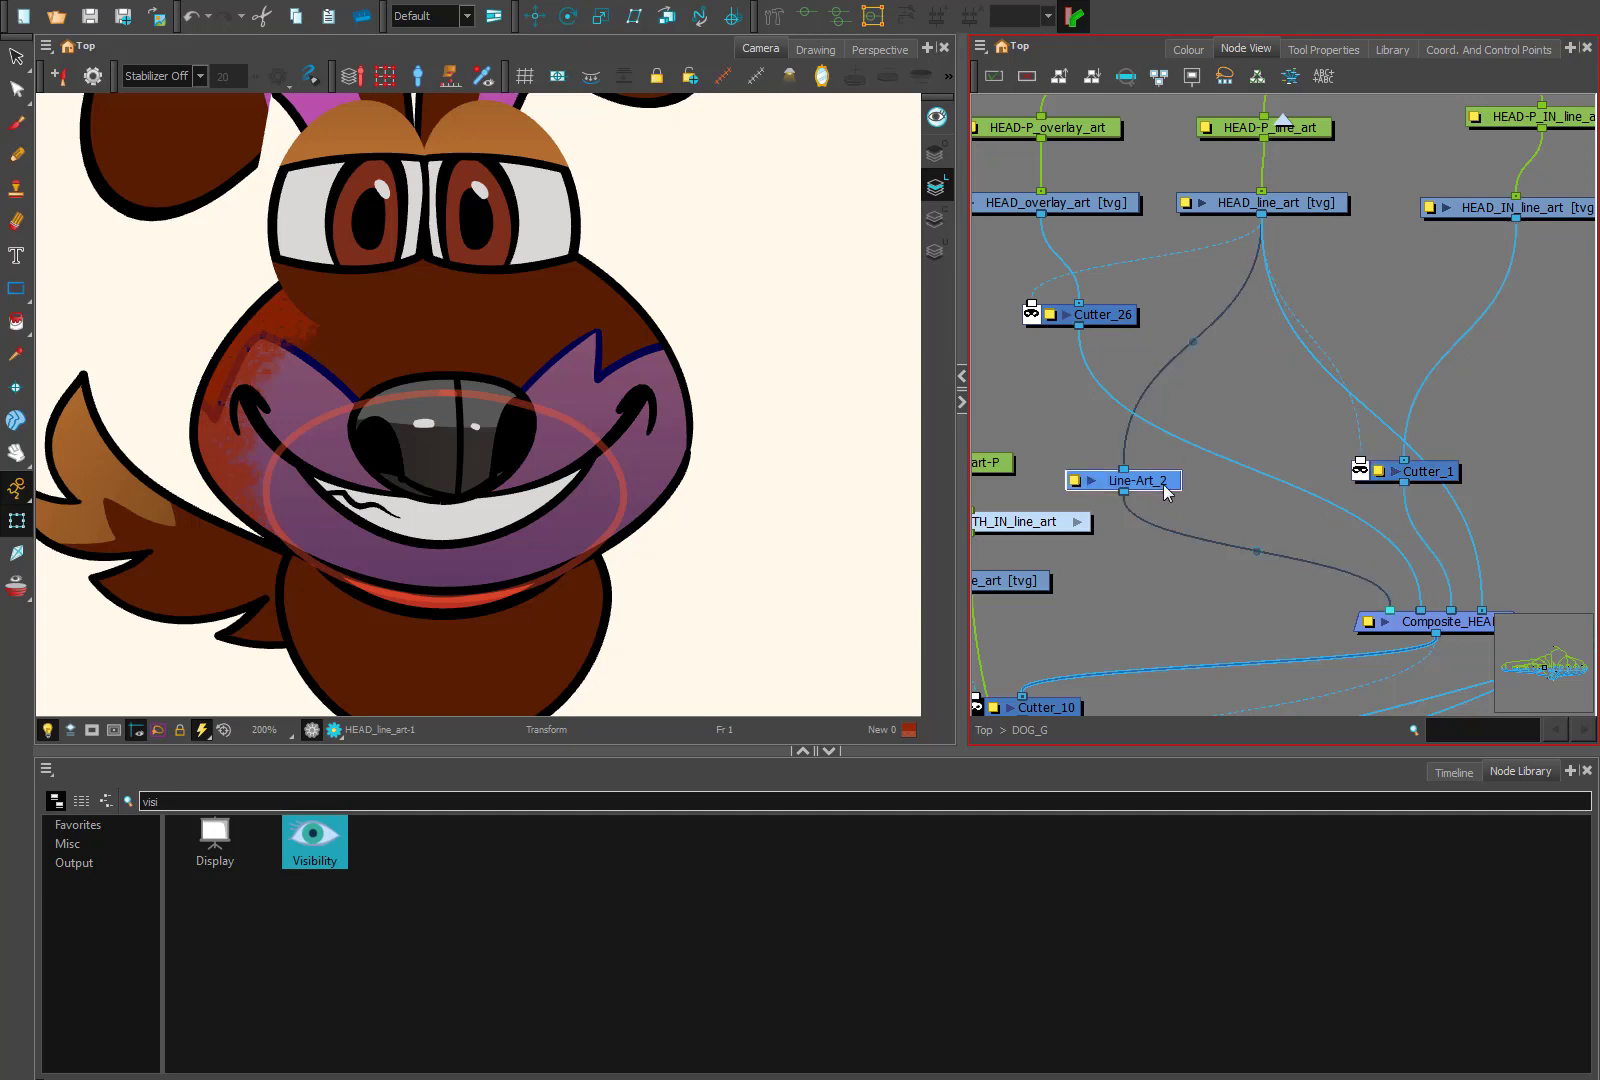
- Try Cutter_26 in the frontmost port of Composite_HEAD, ahead of Line-Art_2, and put Line-Art_2 back in front
left_click(1111, 323)
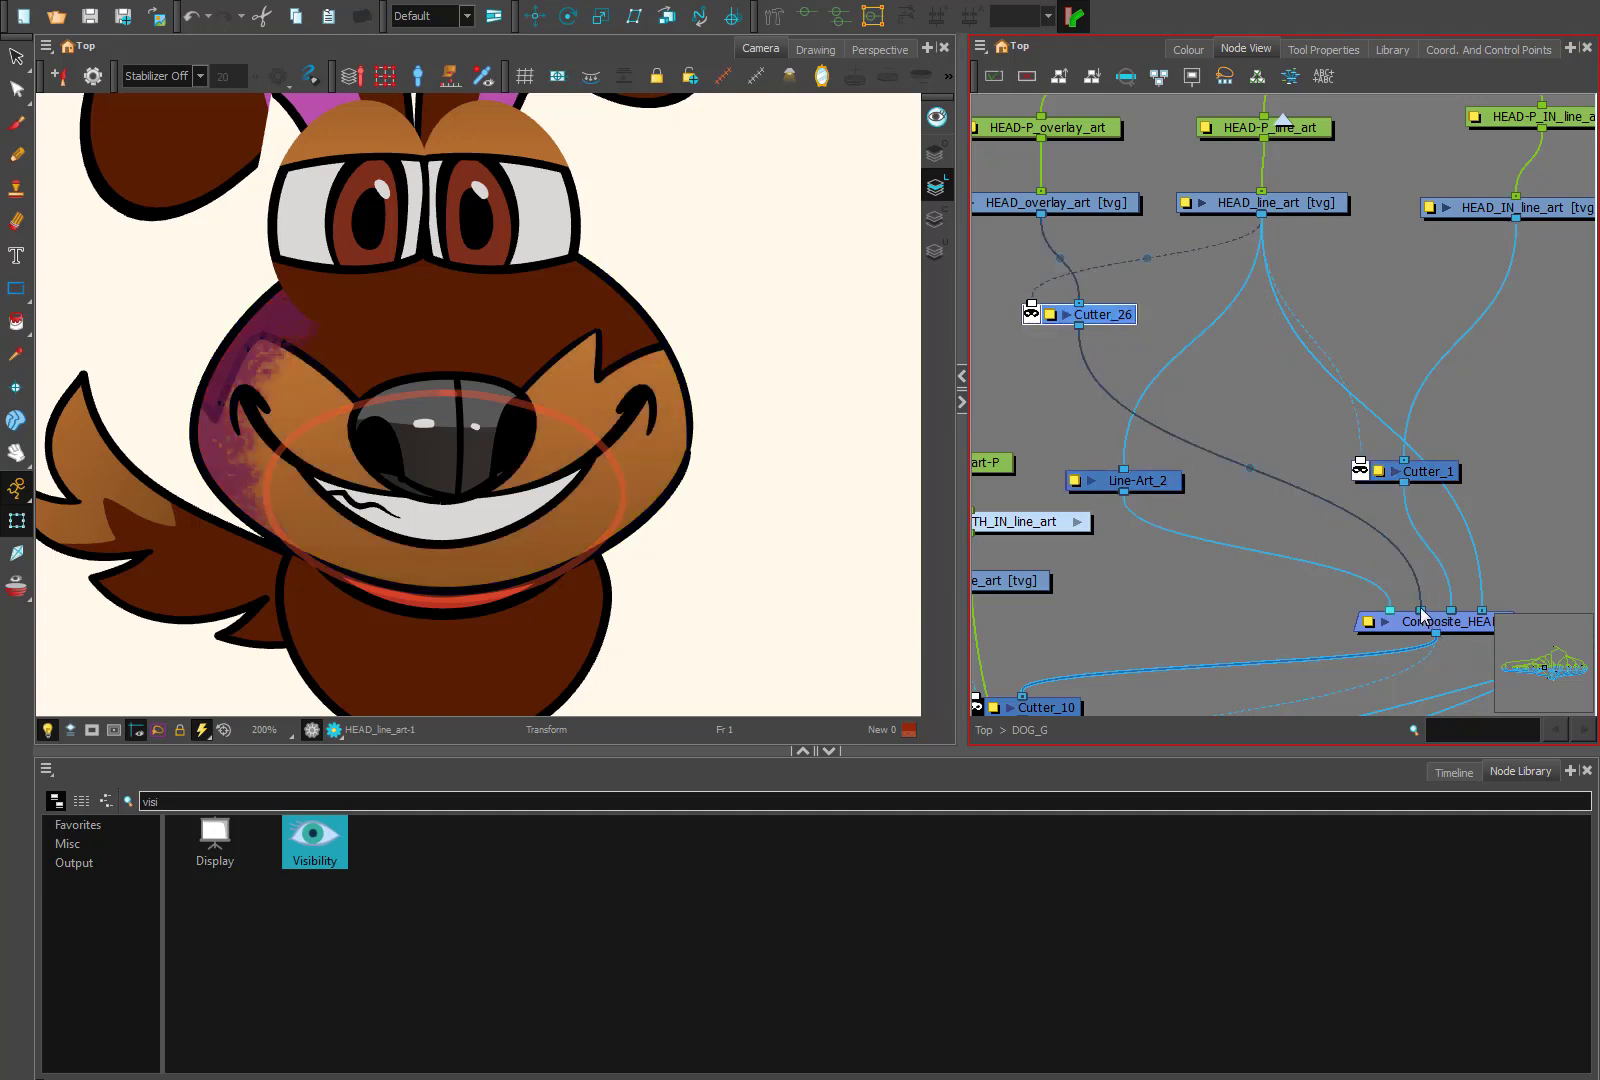
left_click_drag(1421, 613, 1394, 611)
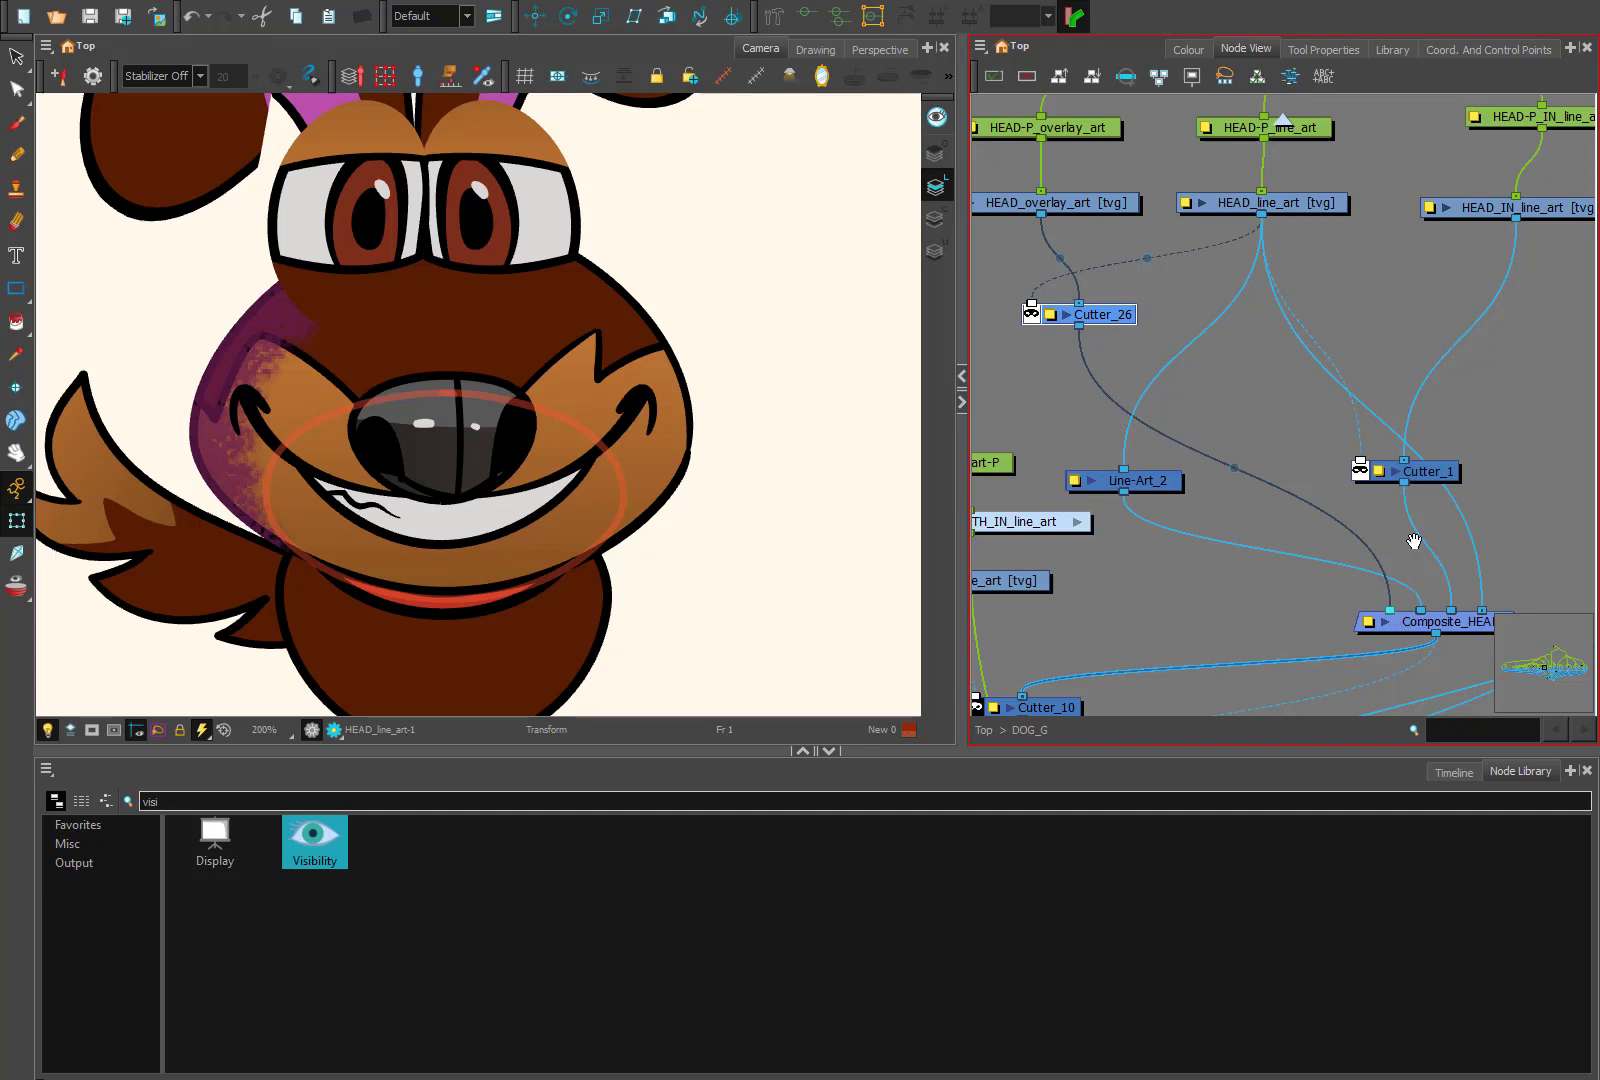
left_click_drag(1412, 541, 1372, 523)
scroll(198, 438, "up", 2)
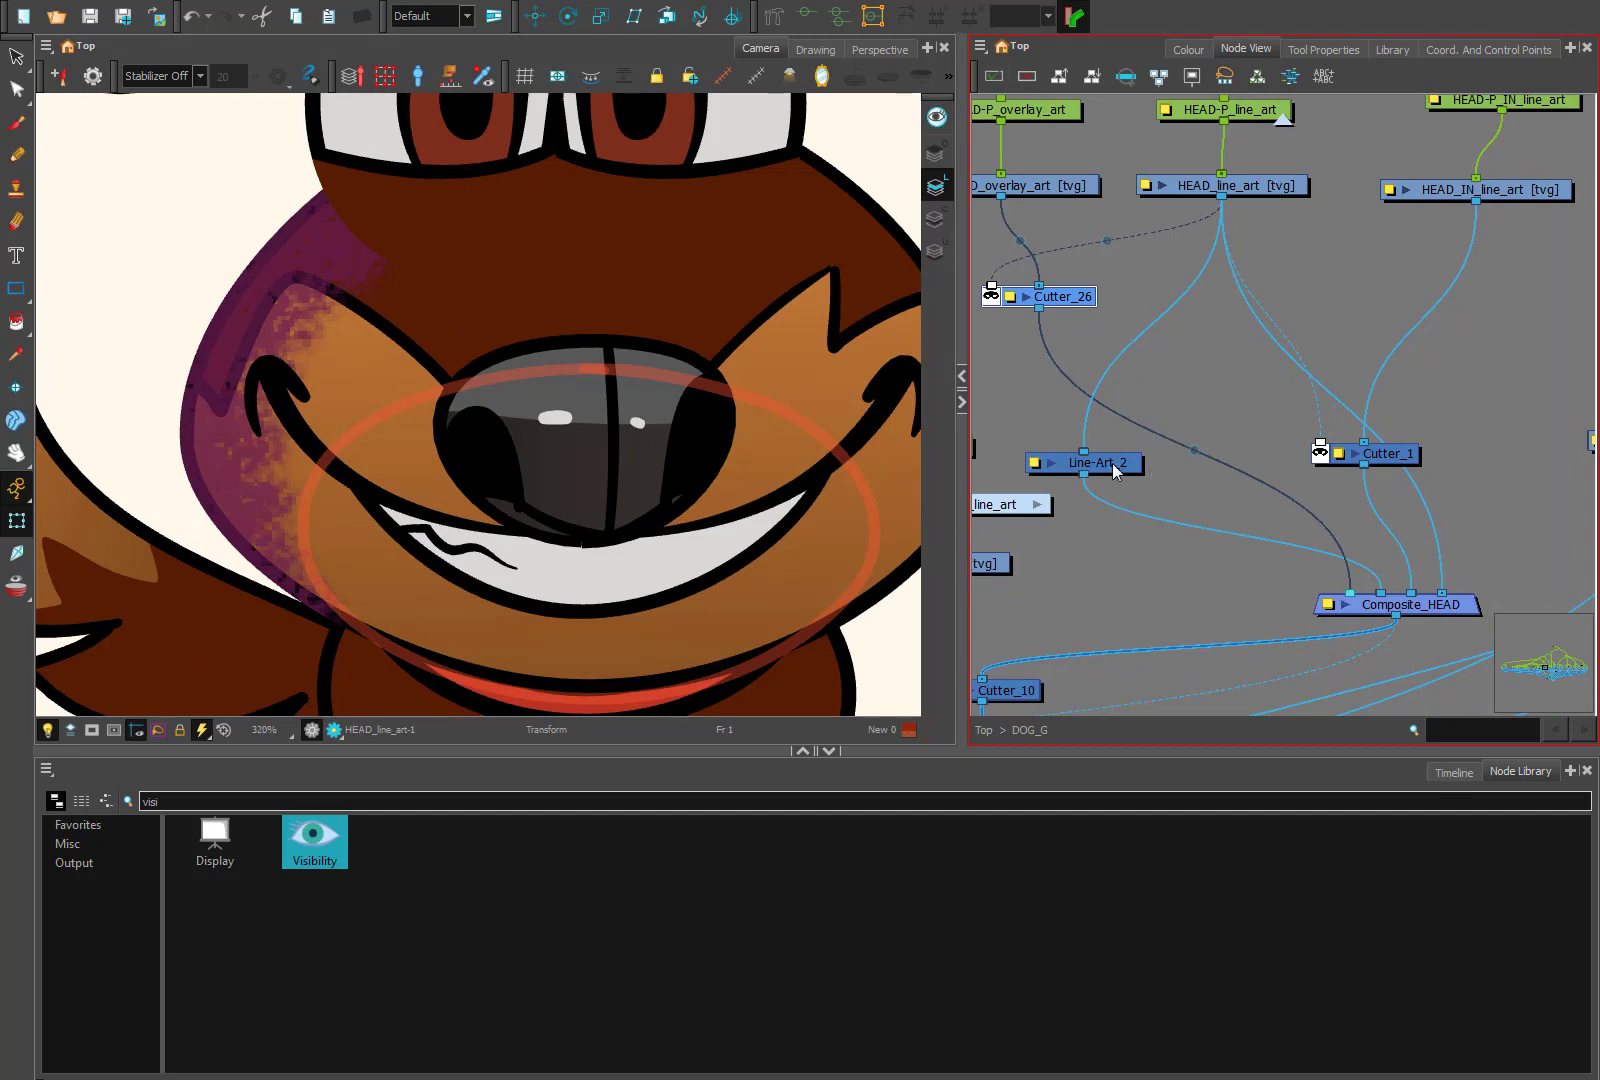
left_click_drag(1115, 470, 1108, 461)
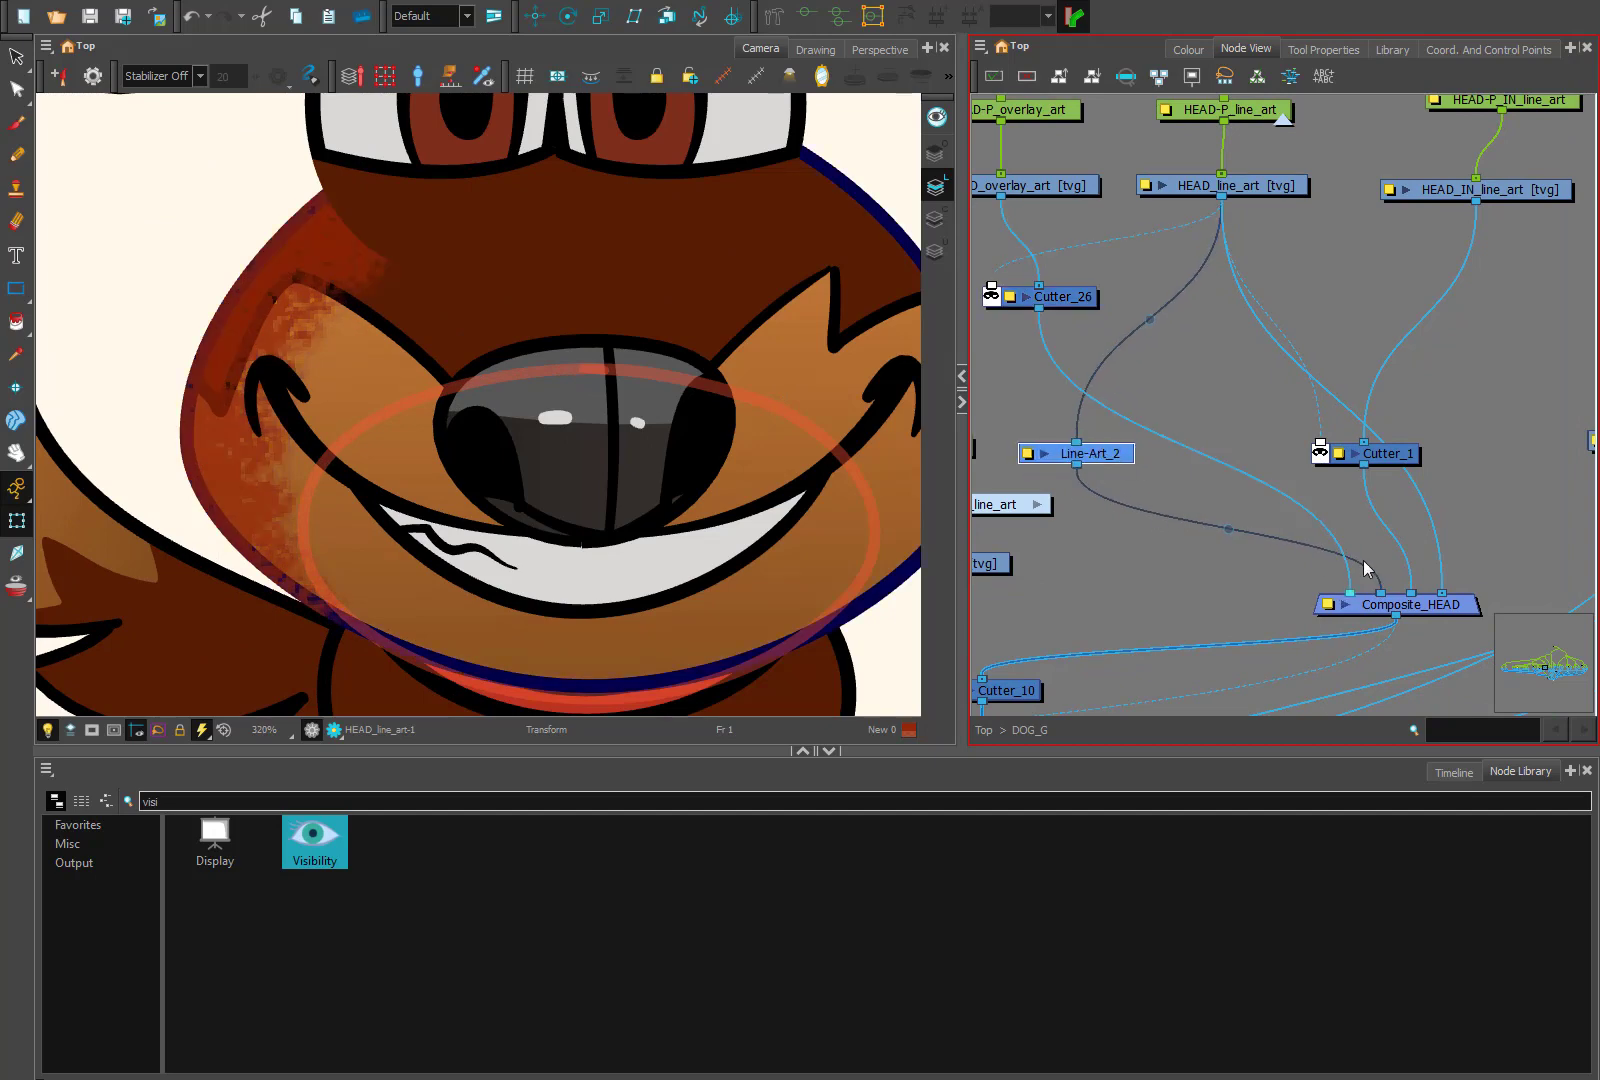
left_click_drag(1380, 598, 1358, 600)
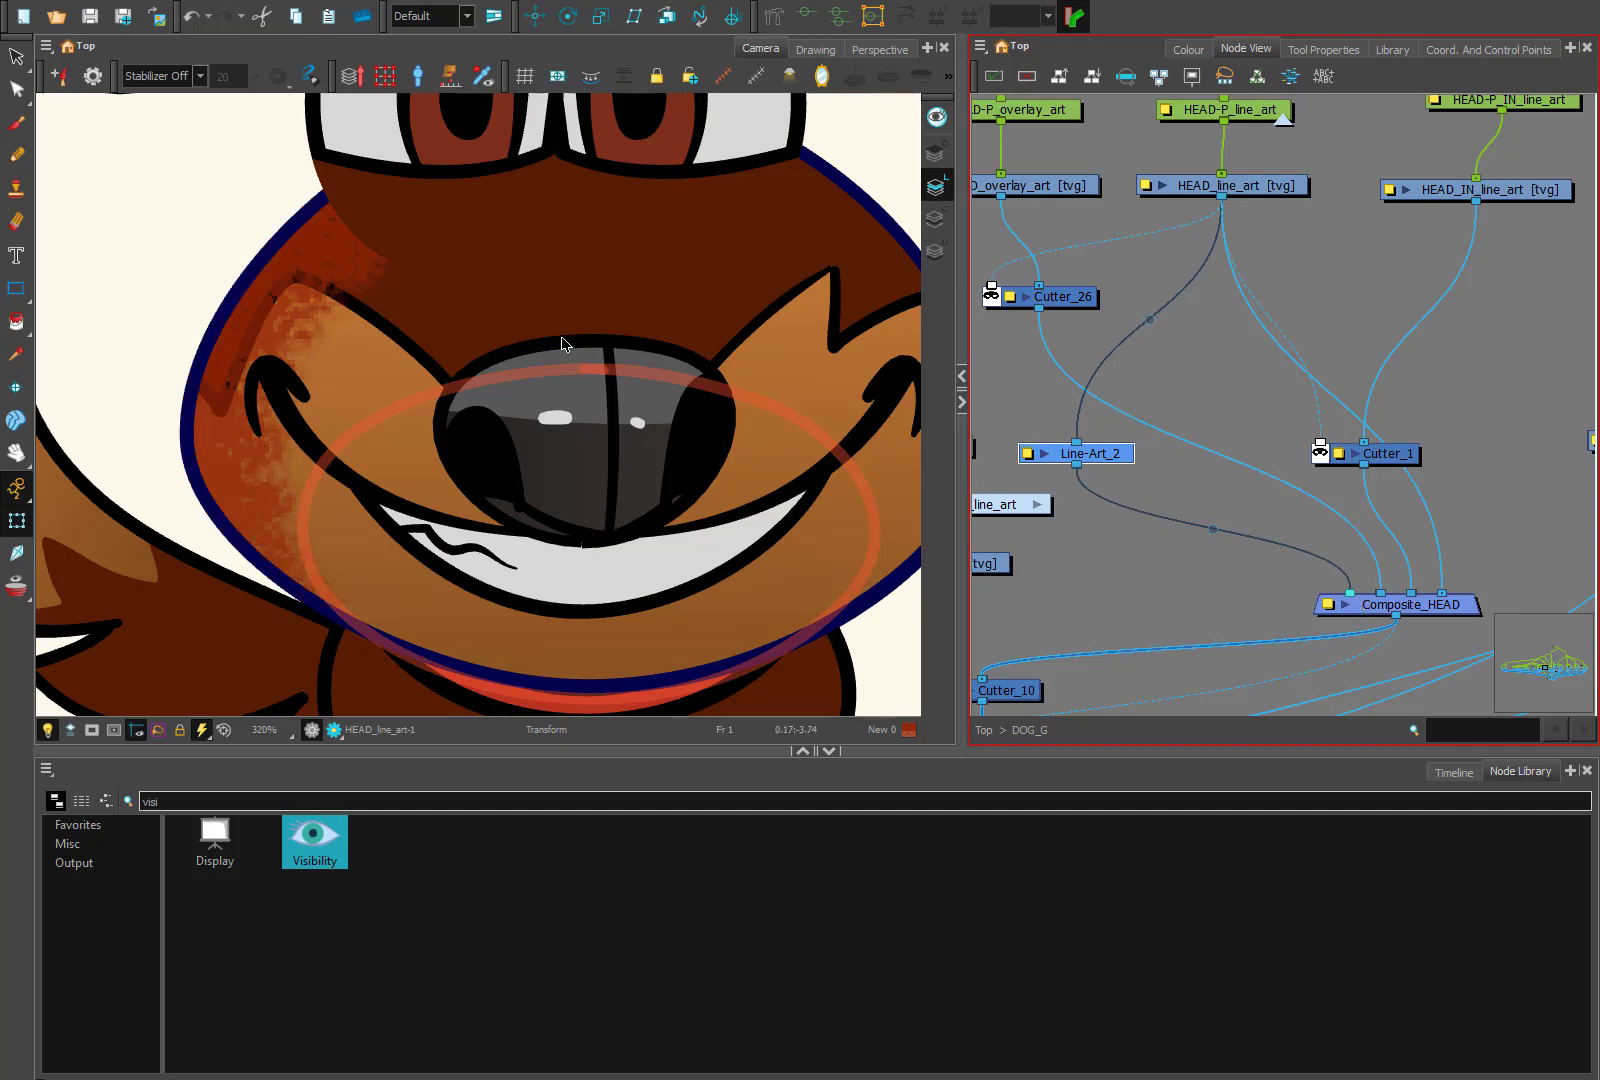
left_click_drag(1066, 219, 1147, 286)
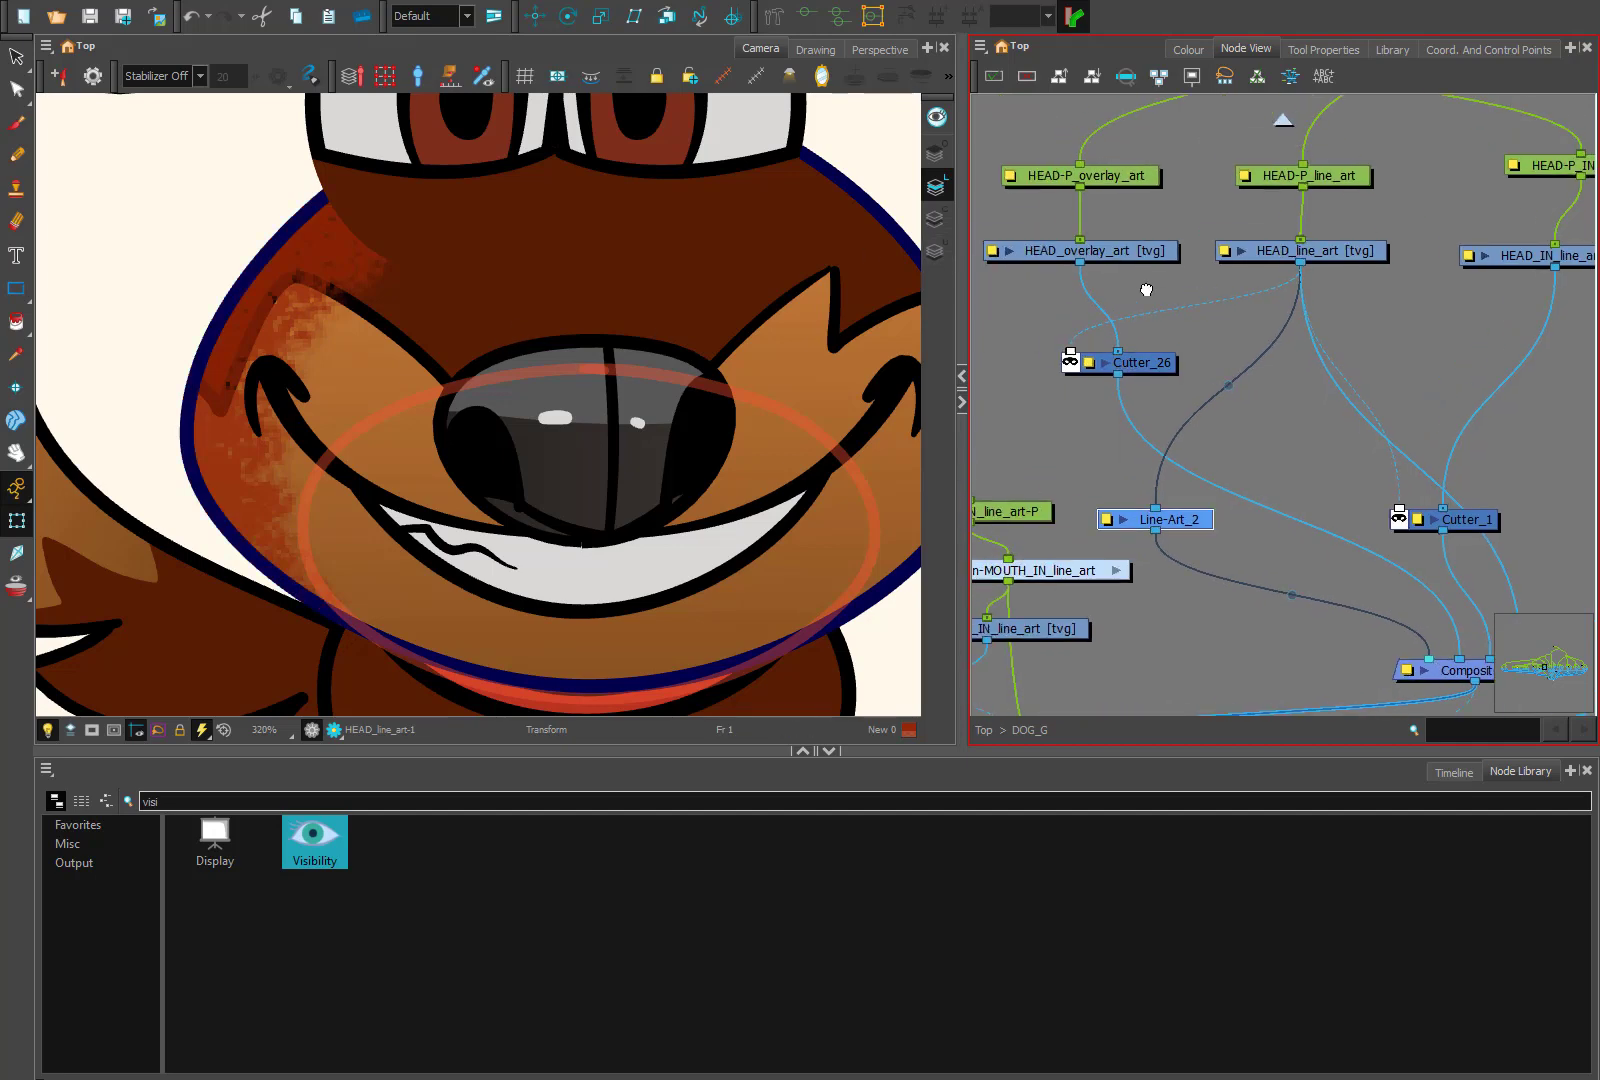
- Clear the node selection, switch the camera to render view and examine the overlay's clipping along the edge of the dog's head
left_click(1138, 231)
scroll(437, 303, "down", 2)
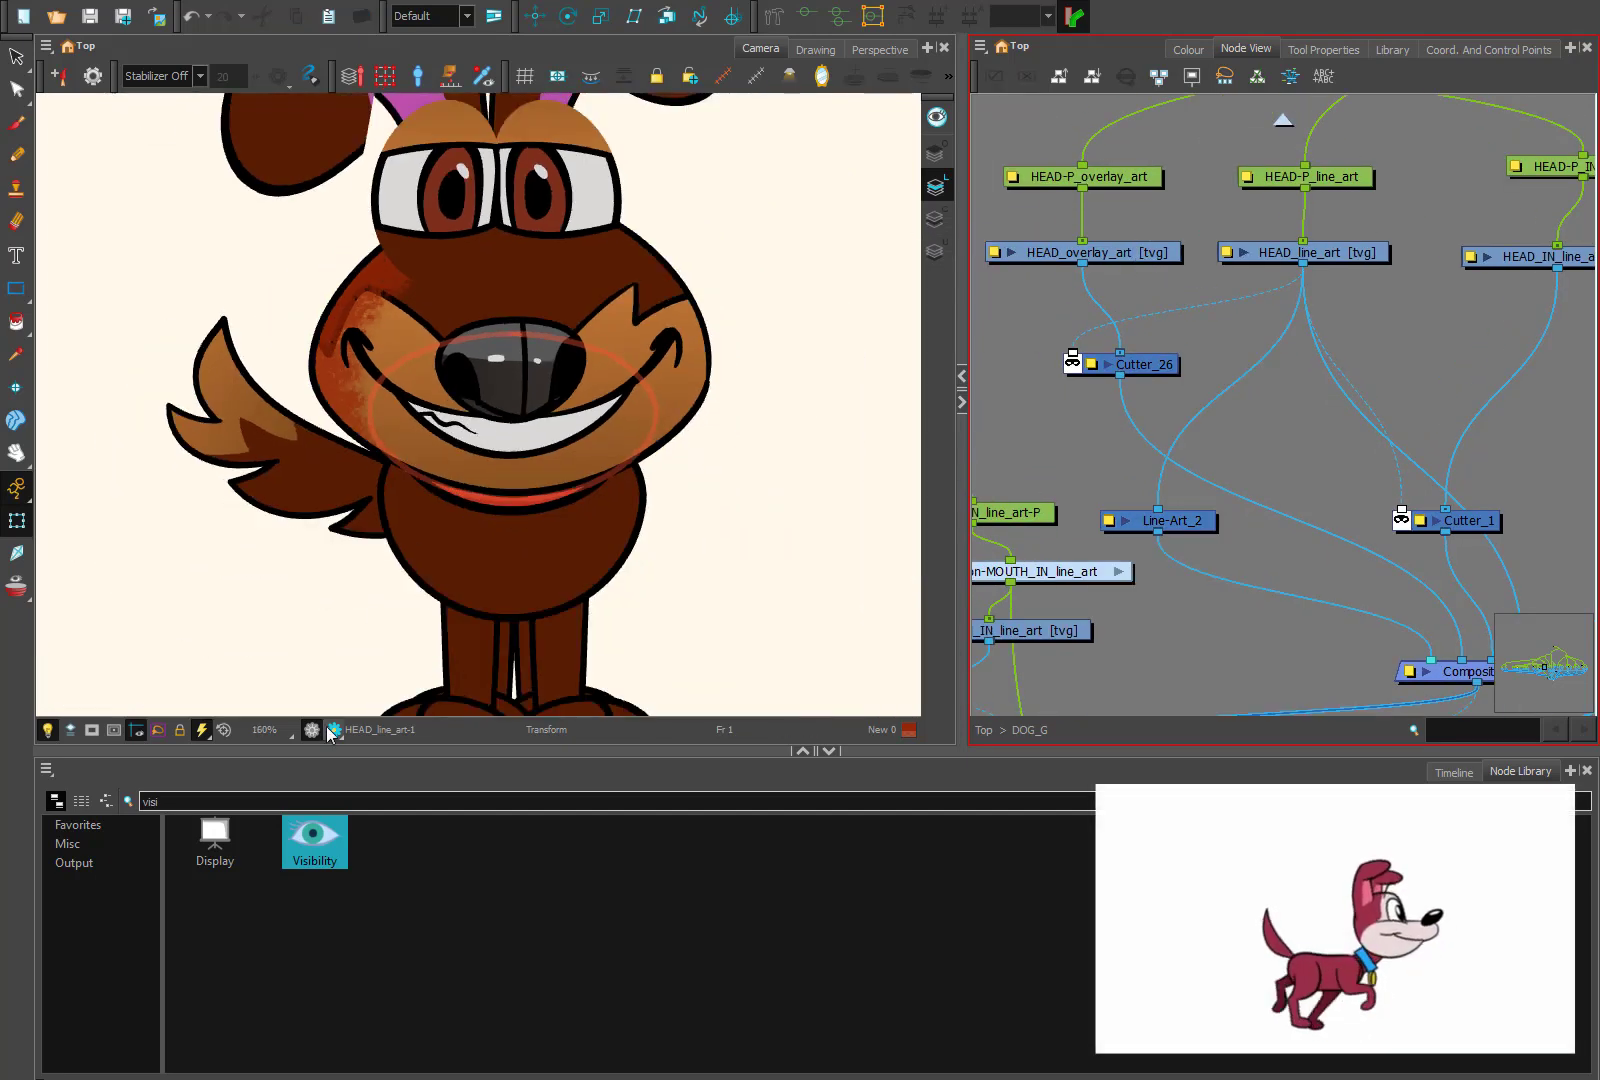
left_click(332, 731)
scroll(305, 447, "down", 2)
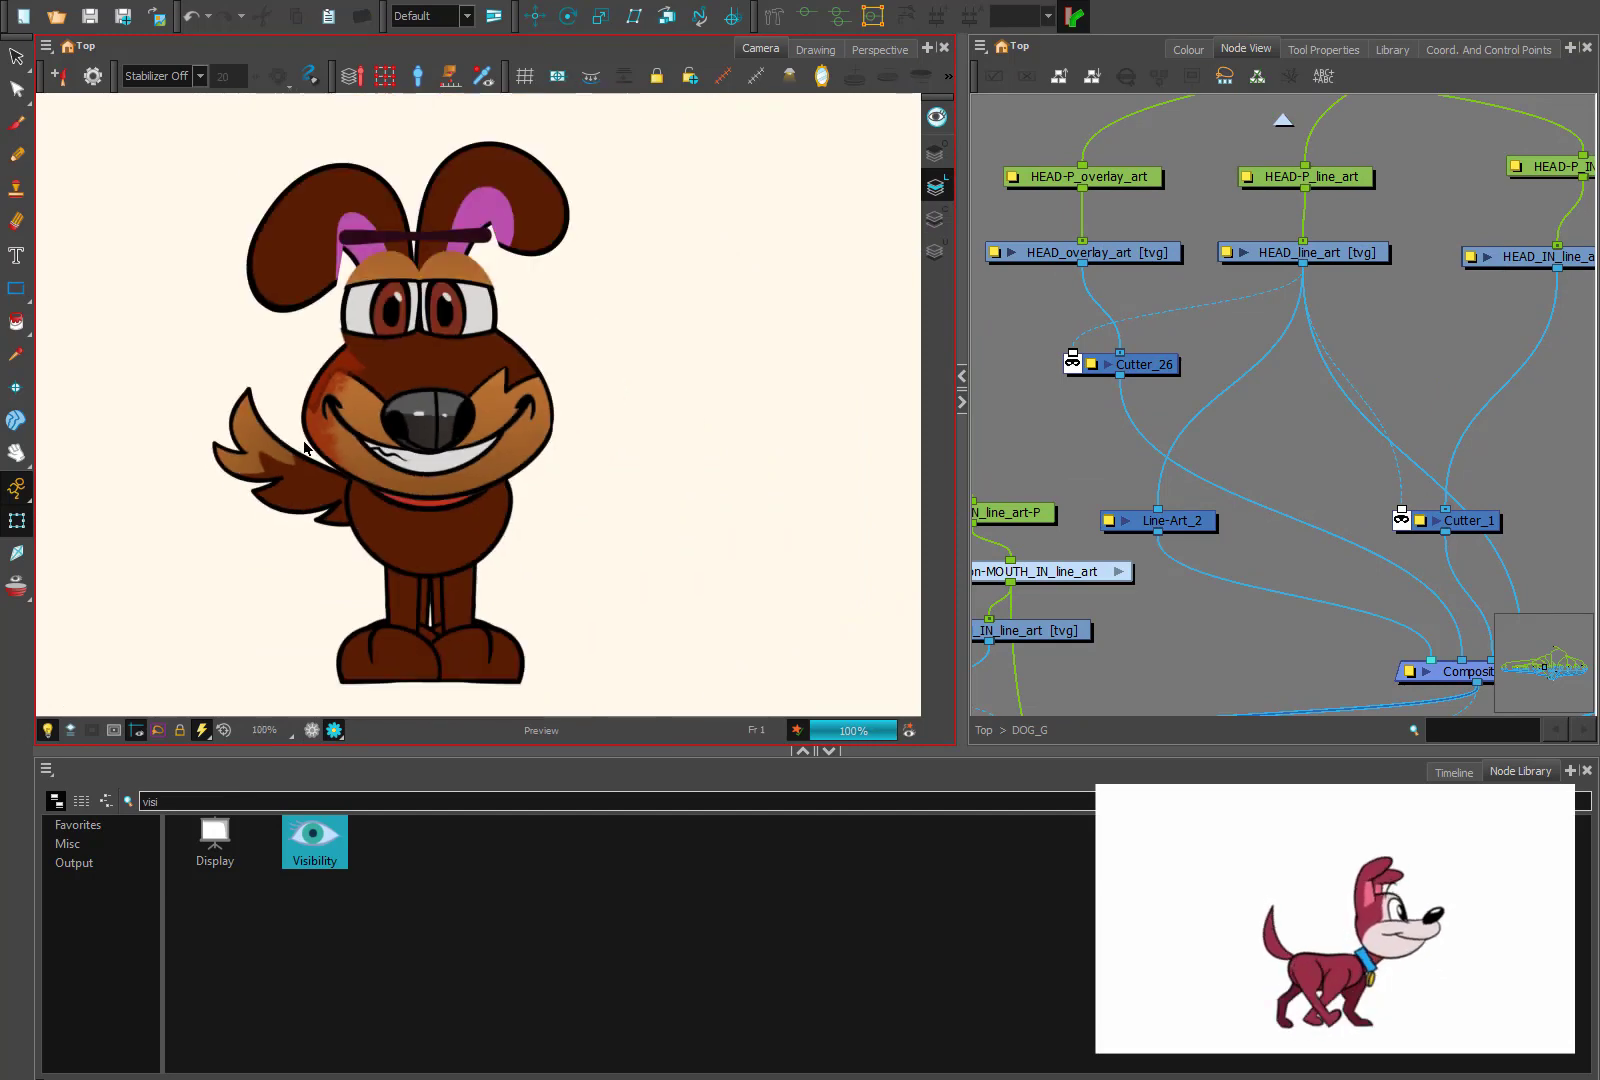
scroll(328, 364, "up", 3)
scroll(316, 358, "down", 2)
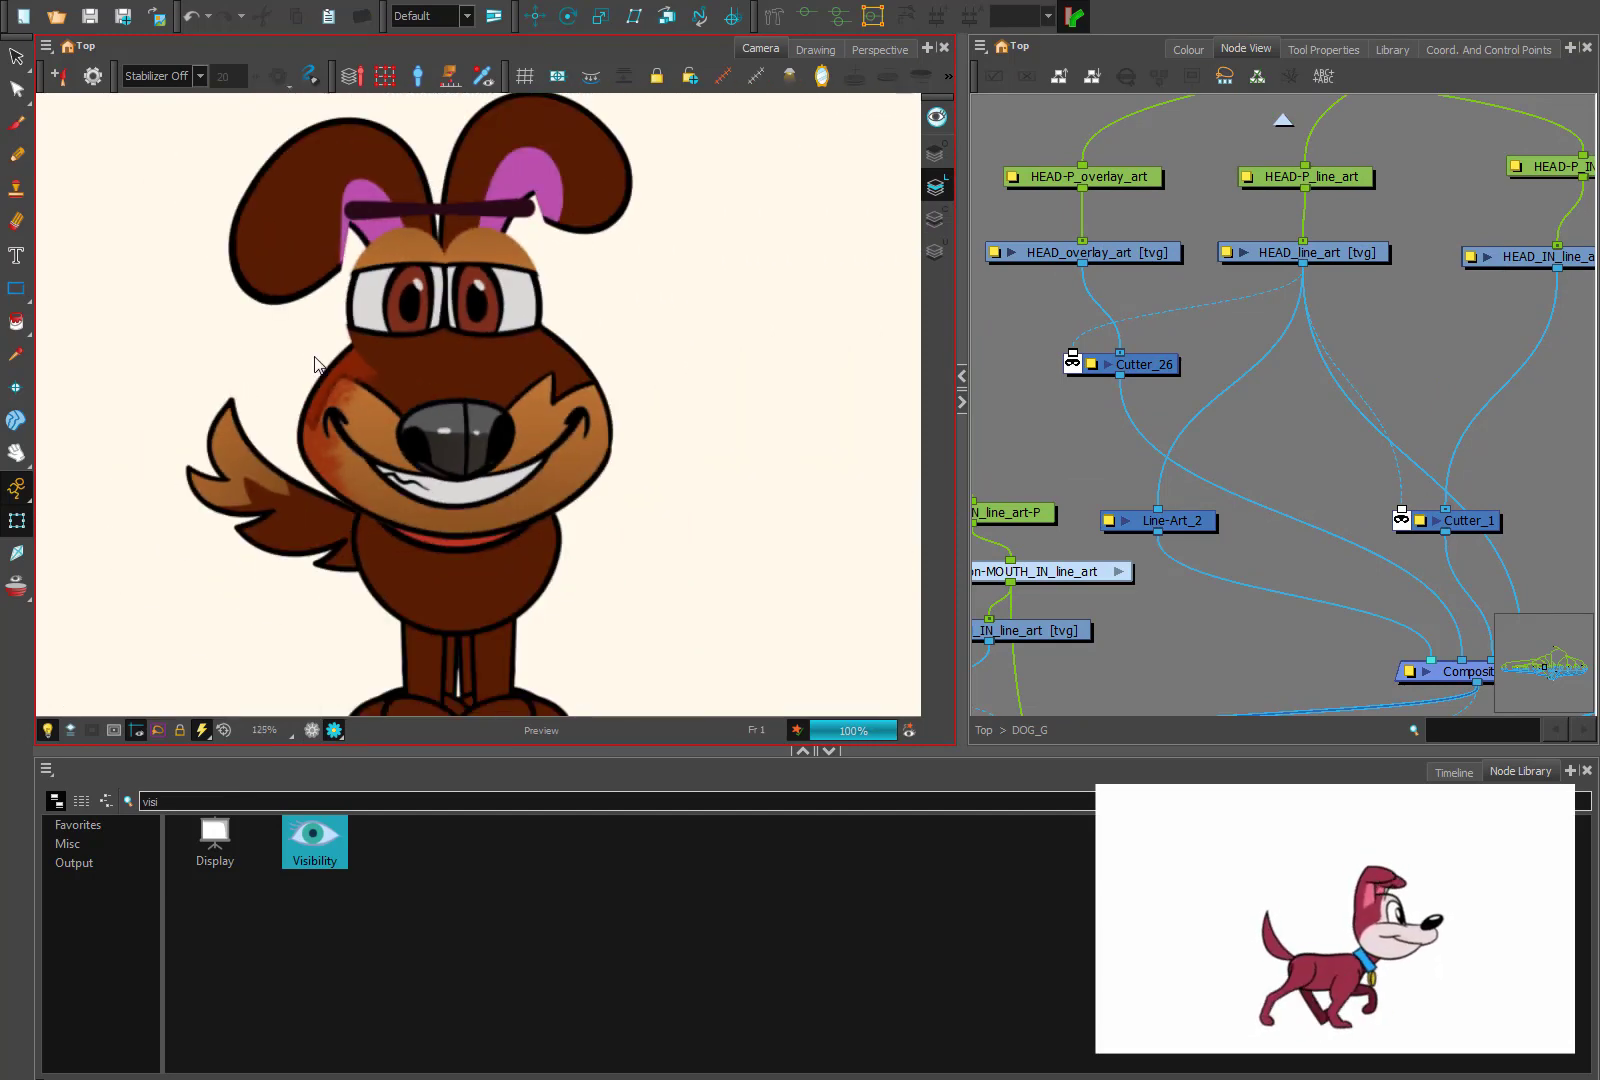
scroll(322, 395, "up", 1)
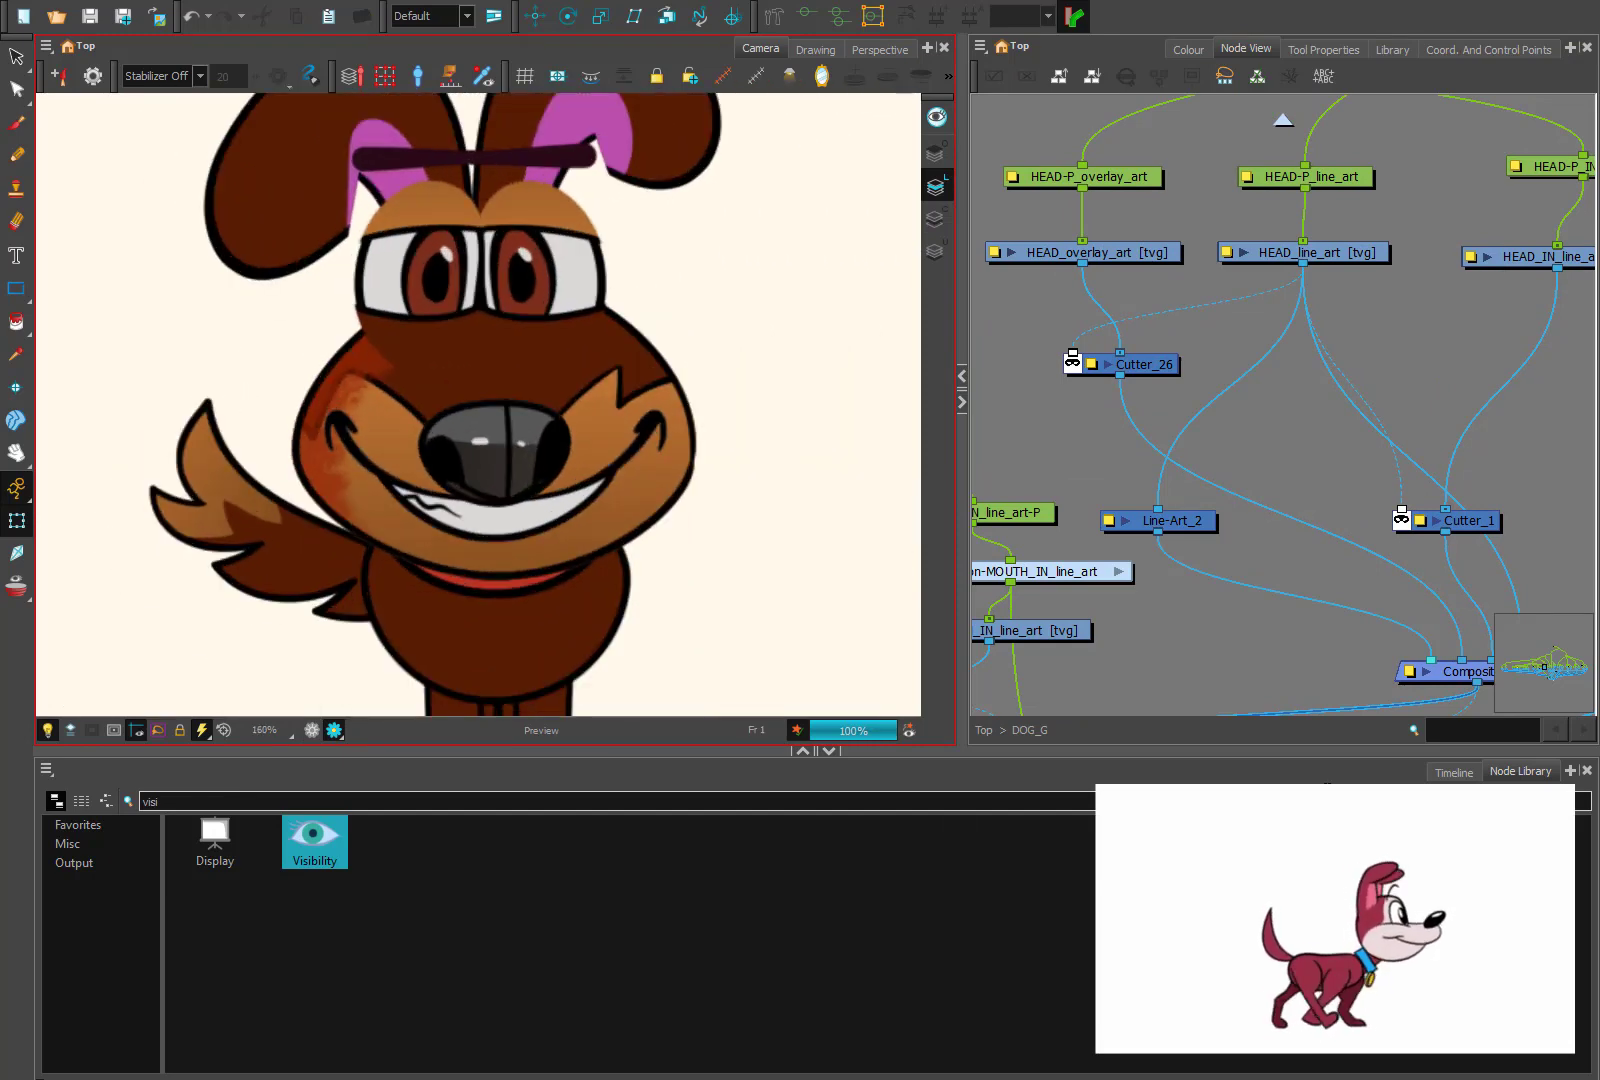
- Show the Timeline and go through frames 2 to 5 to check the overlay's clipping in the dog's other head angles
left_click(1454, 772)
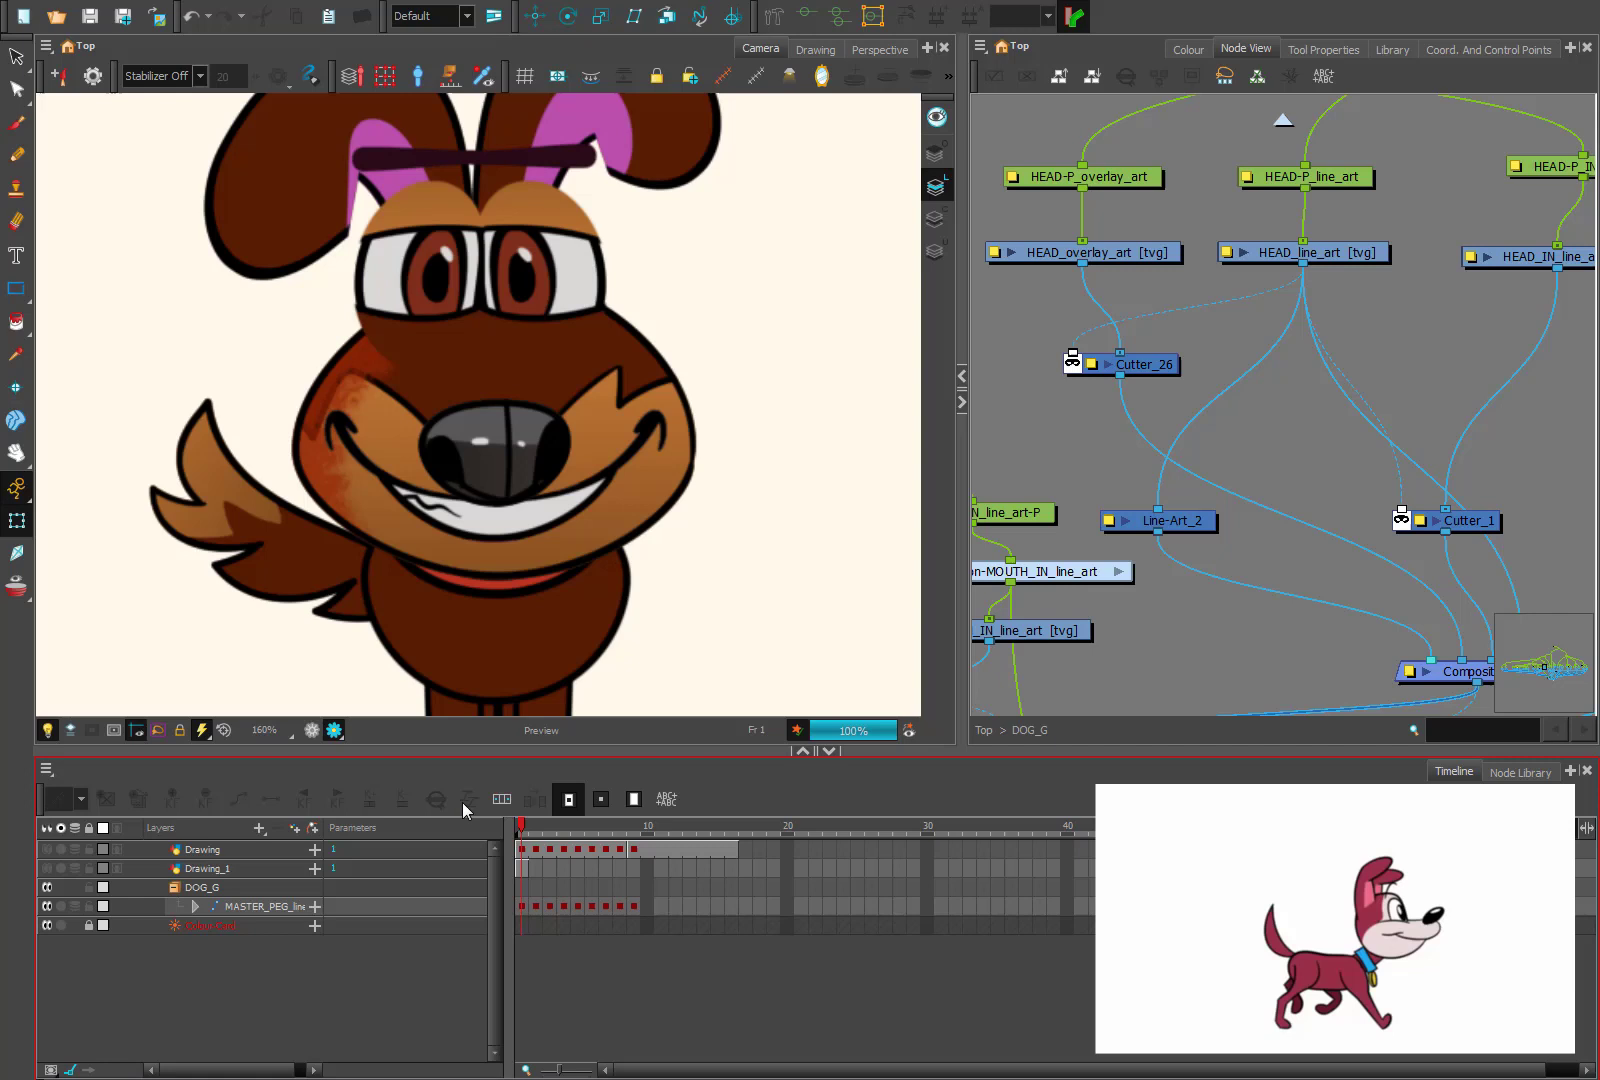
left_click(534, 830)
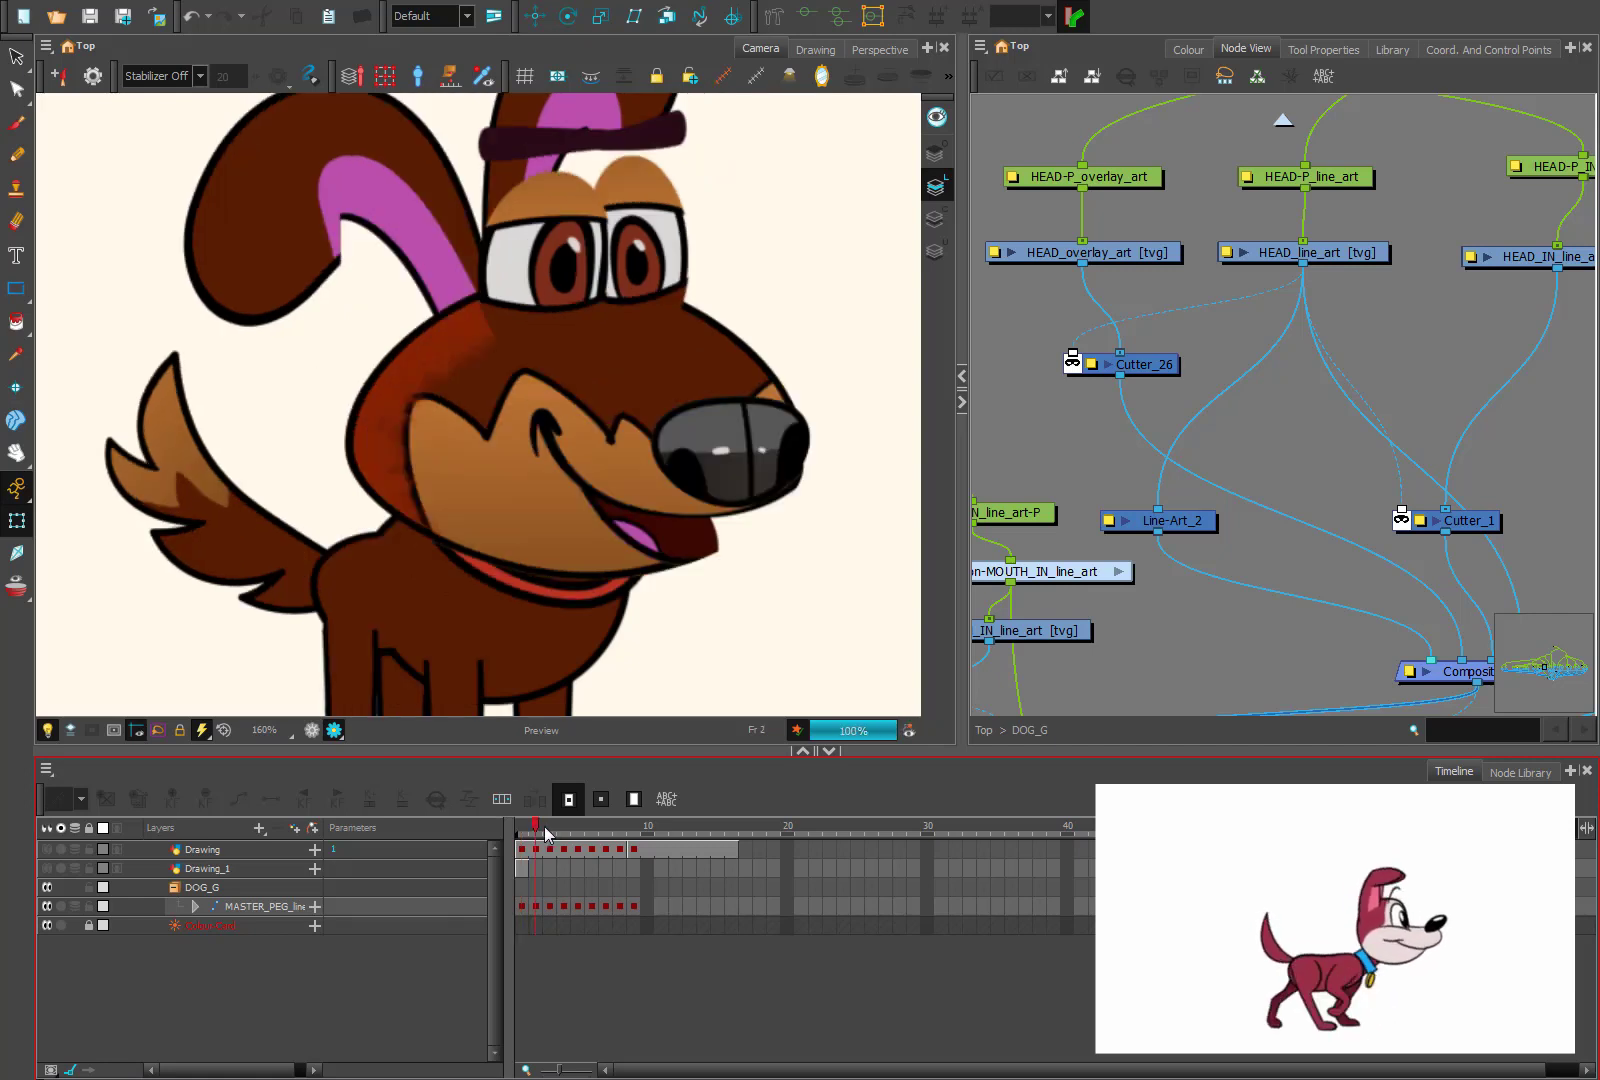
left_click(549, 831)
left_click(563, 831)
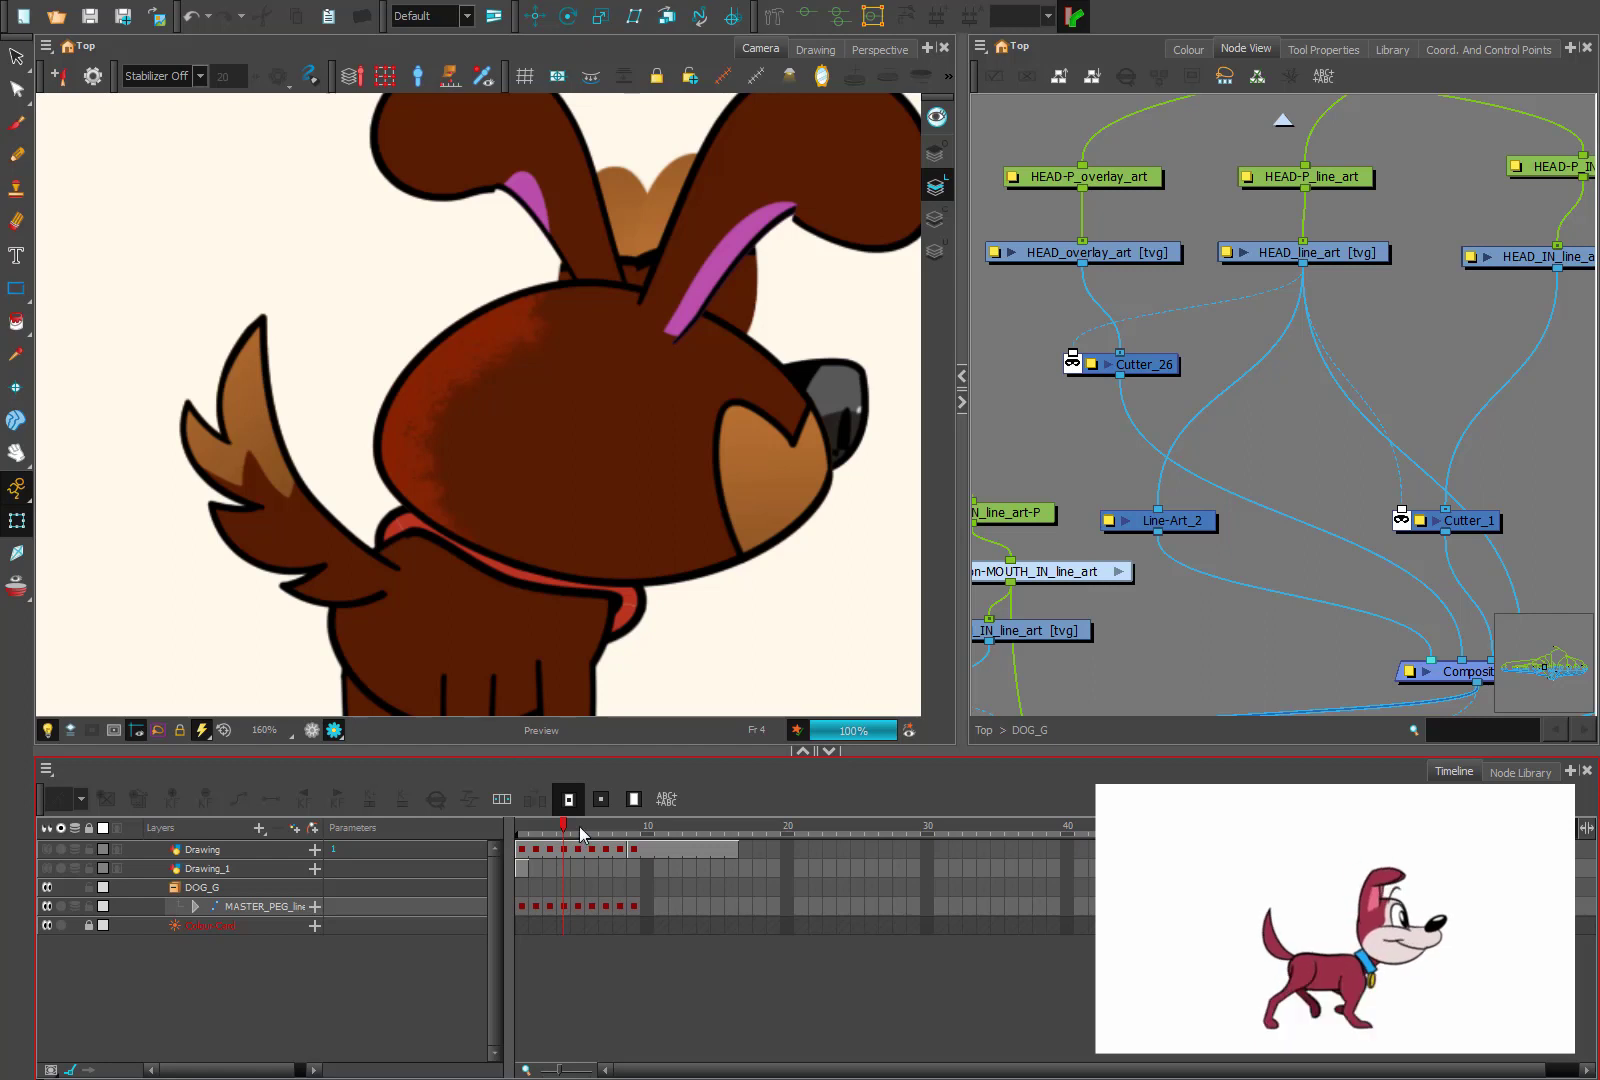
left_click(579, 832)
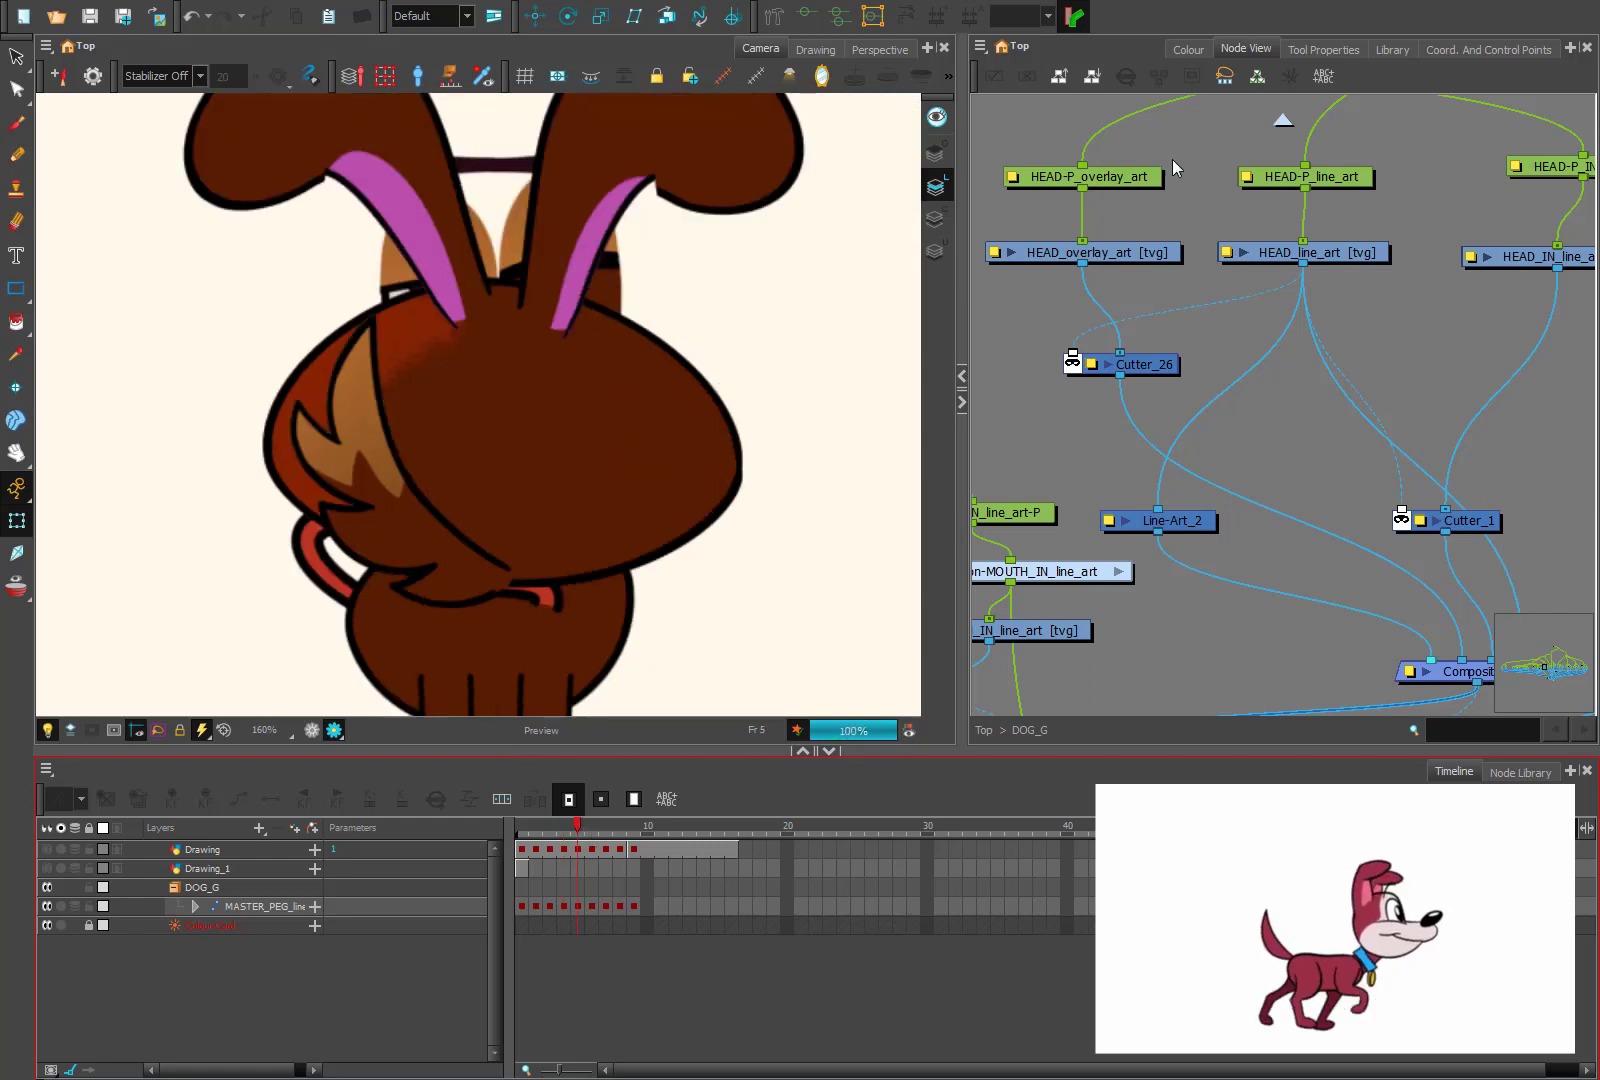
- Try moving the HEAD-P_overlay_art peg across the back of the head on frame 5, and undo the moves
left_click(1145, 177)
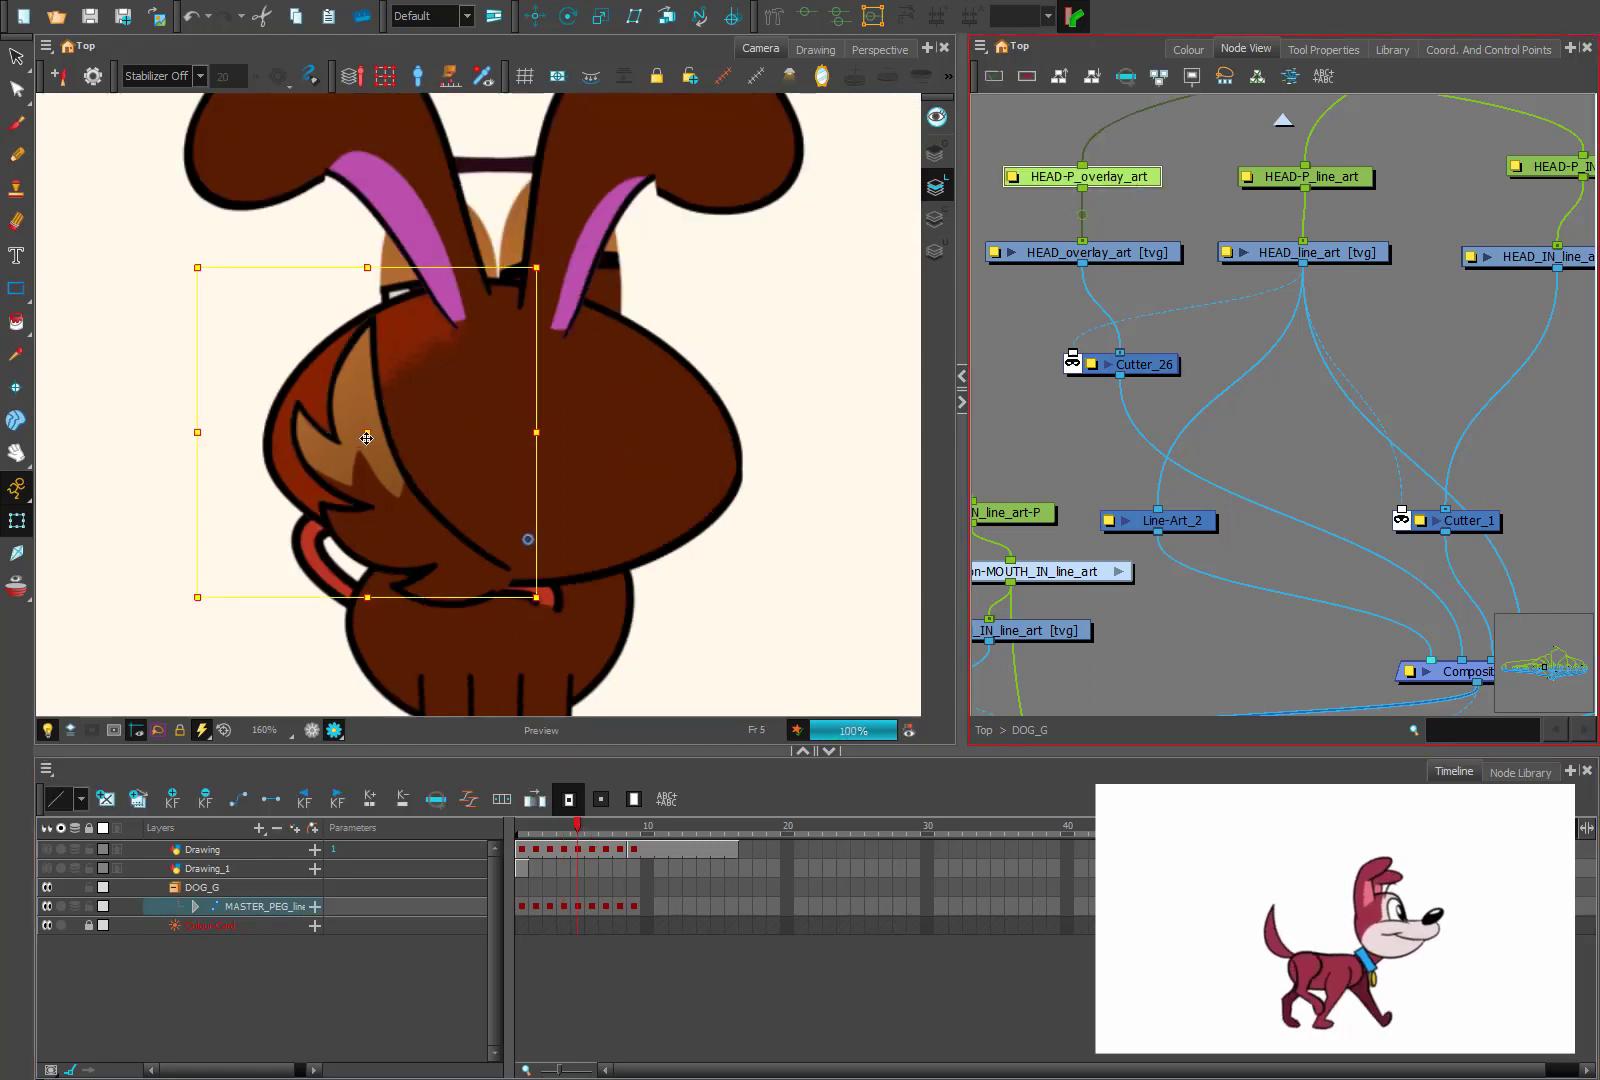
left_click_drag(367, 437, 542, 519)
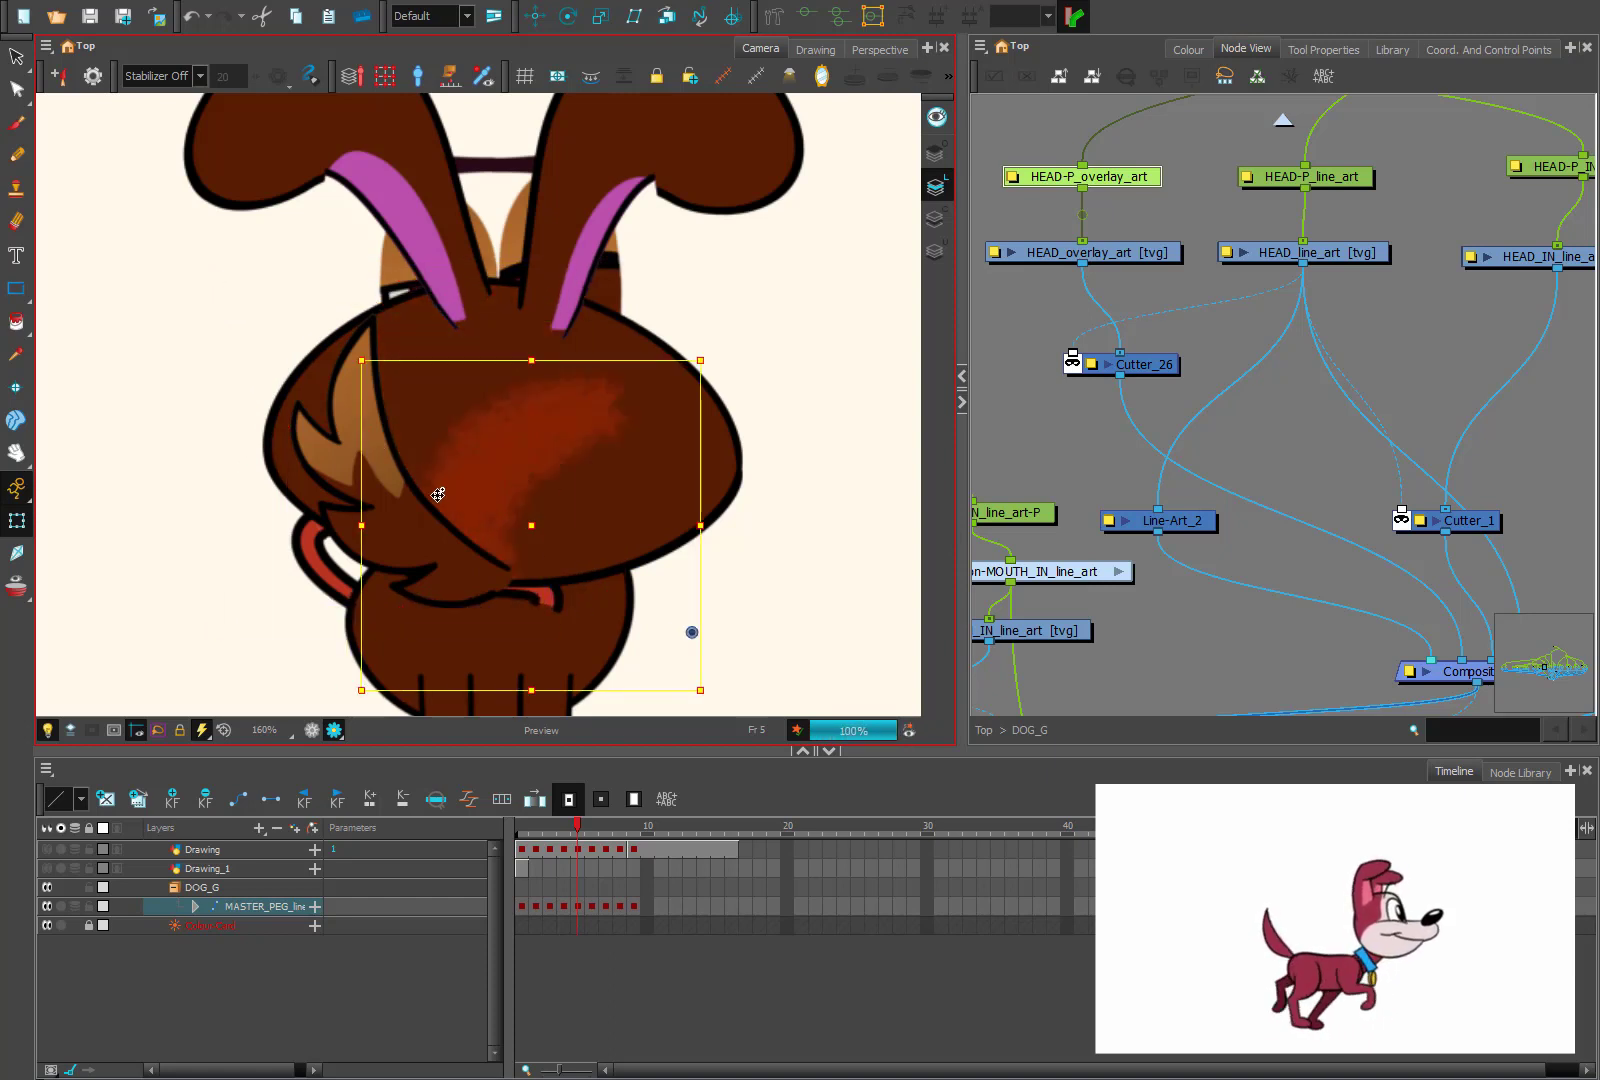
key("ctrl+z")
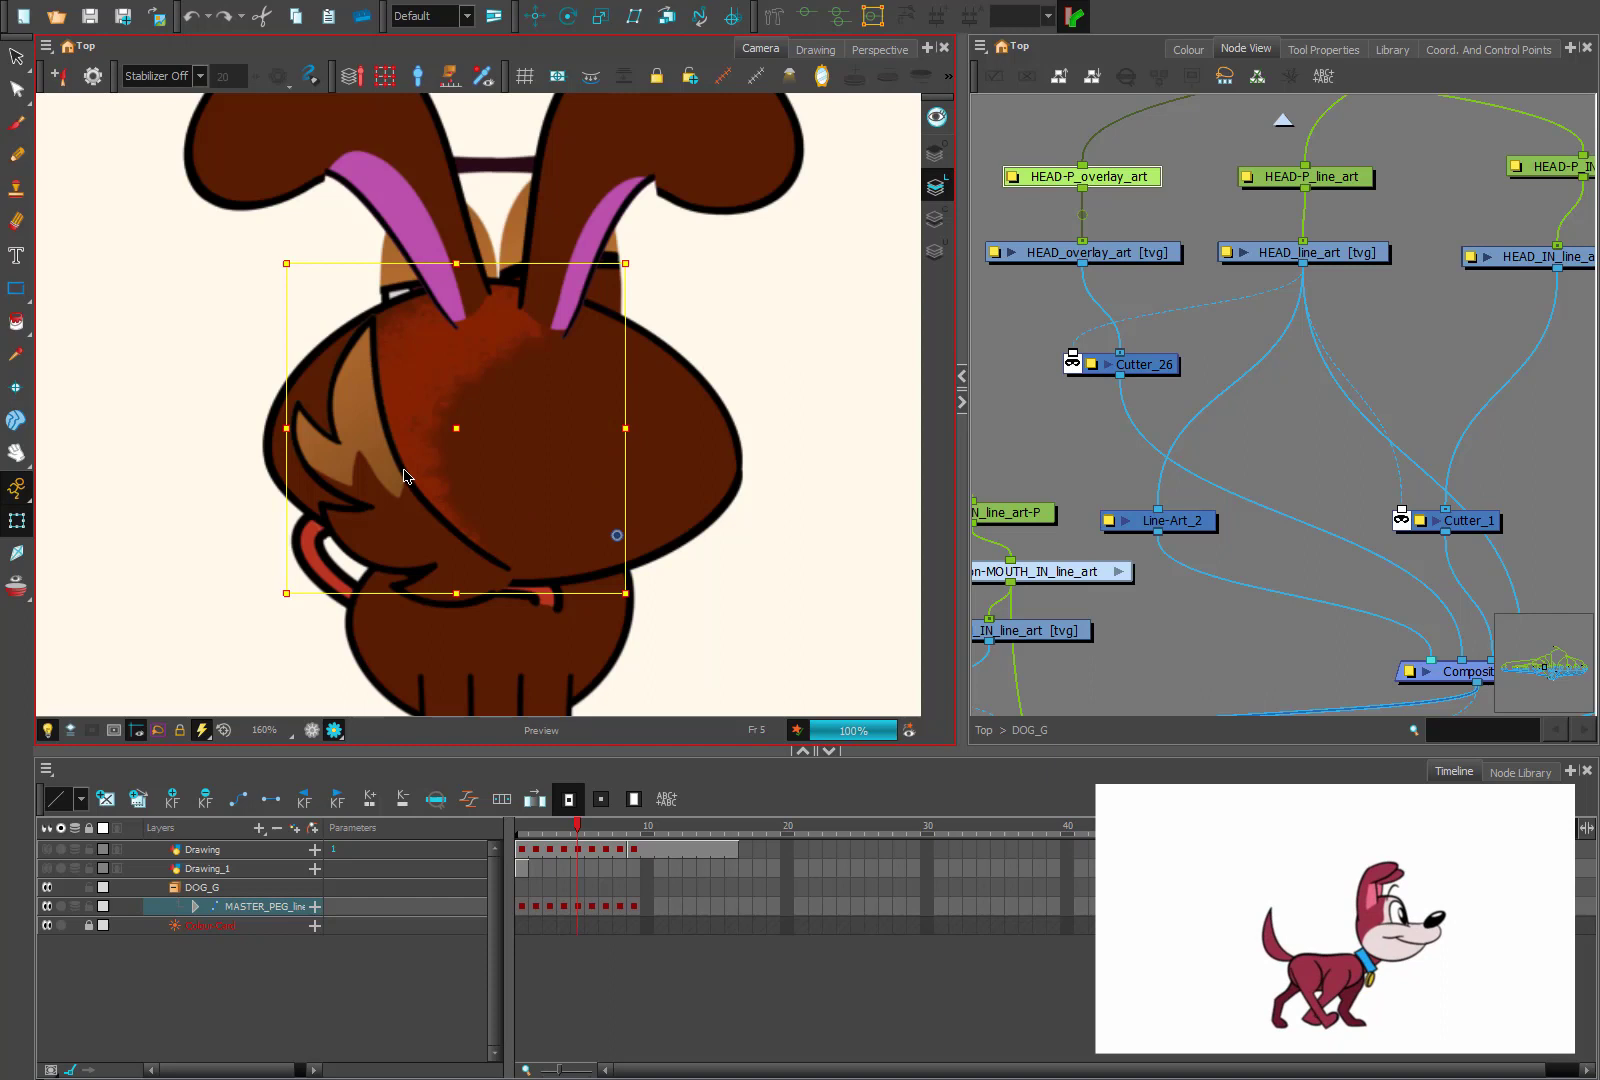
key("ctrl+z")
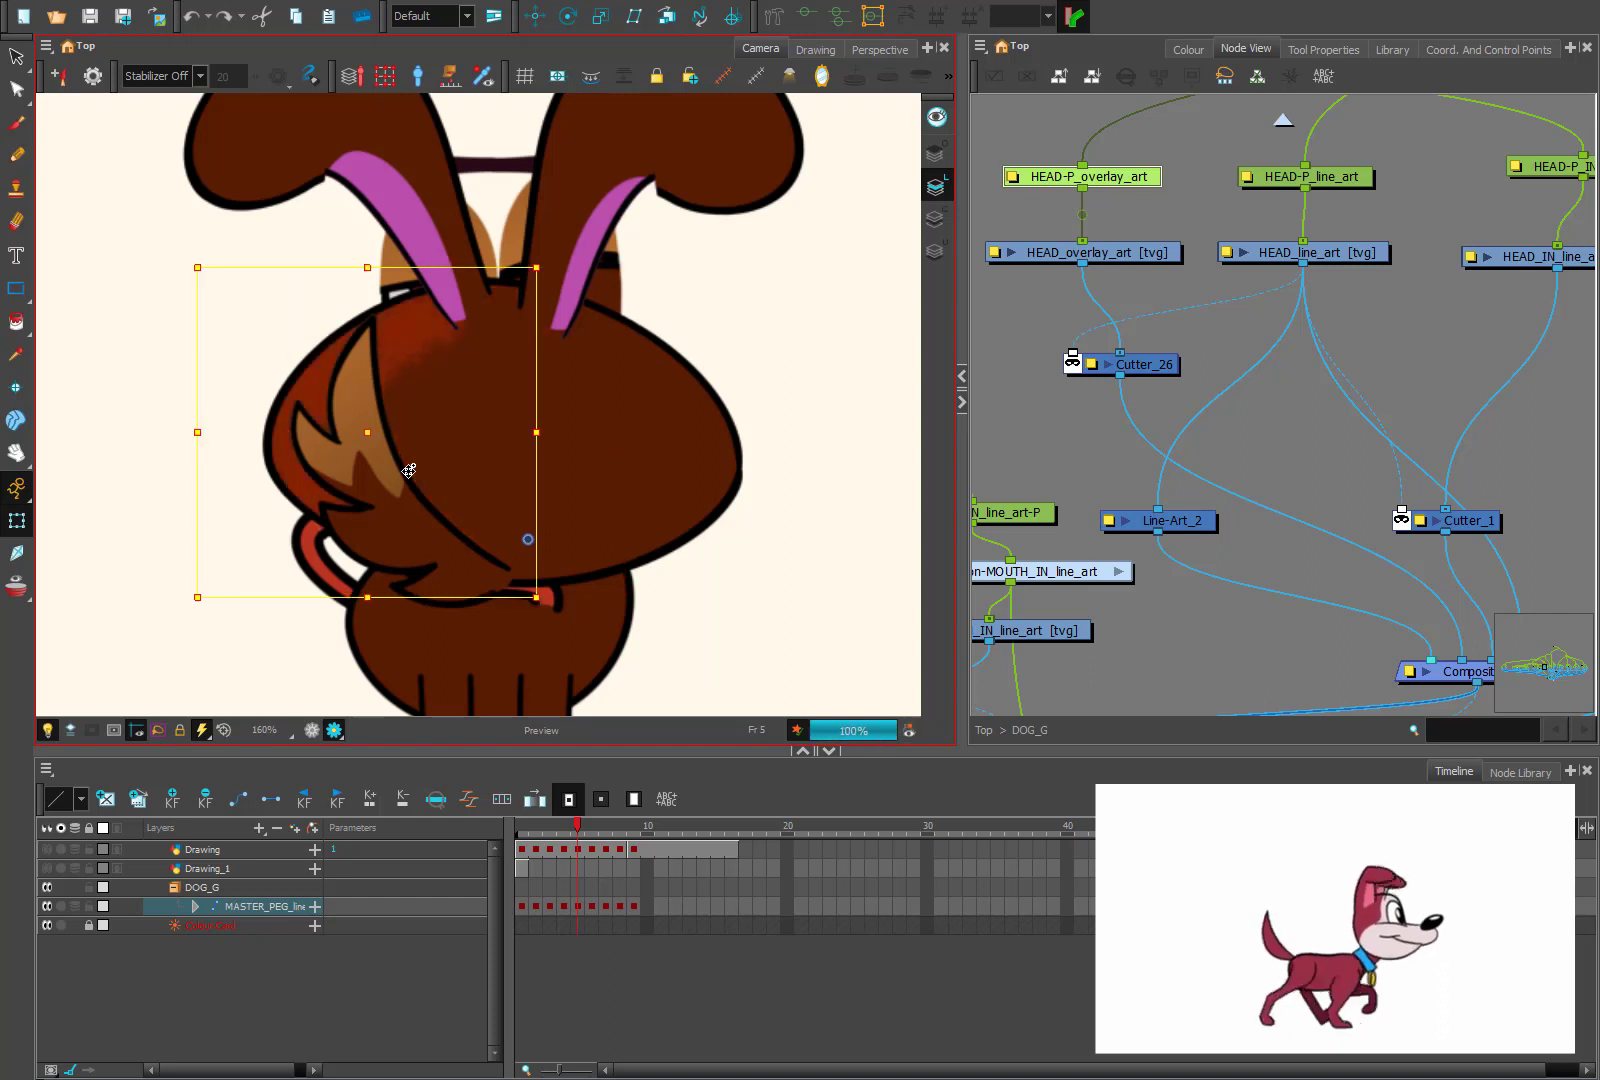
left_click(1278, 402)
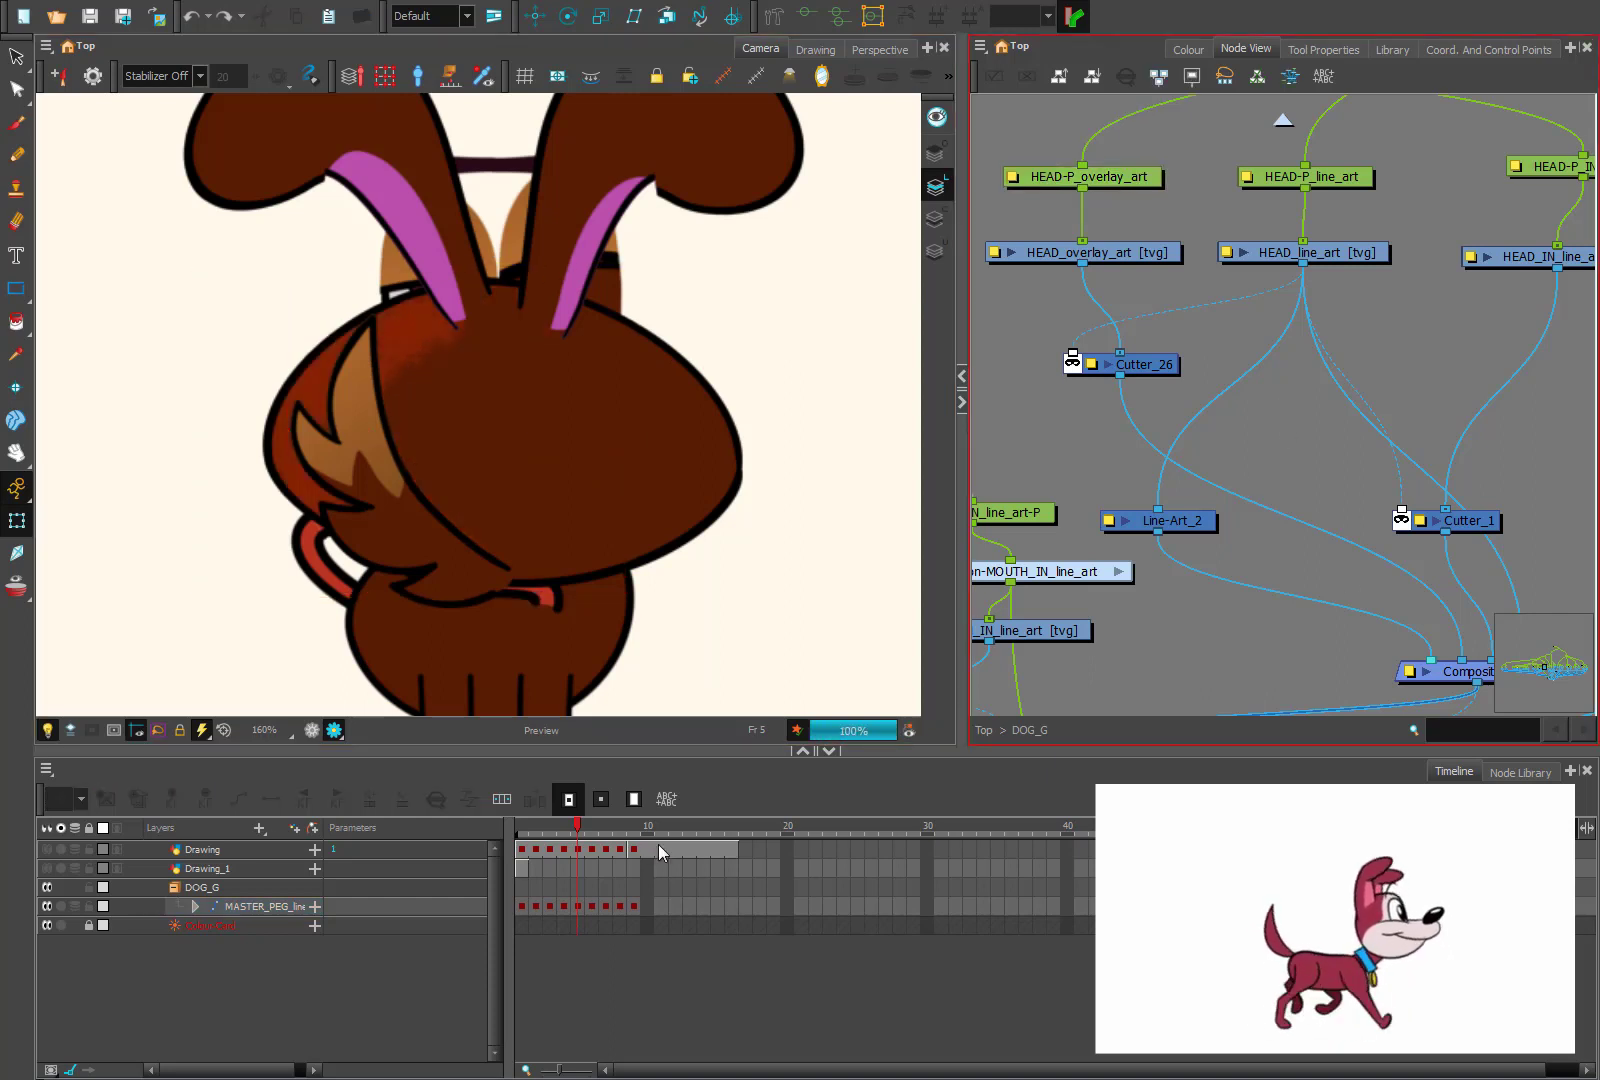
- Check the head overlay's clipping on frame 6 and return to frame 1
left_click(591, 828)
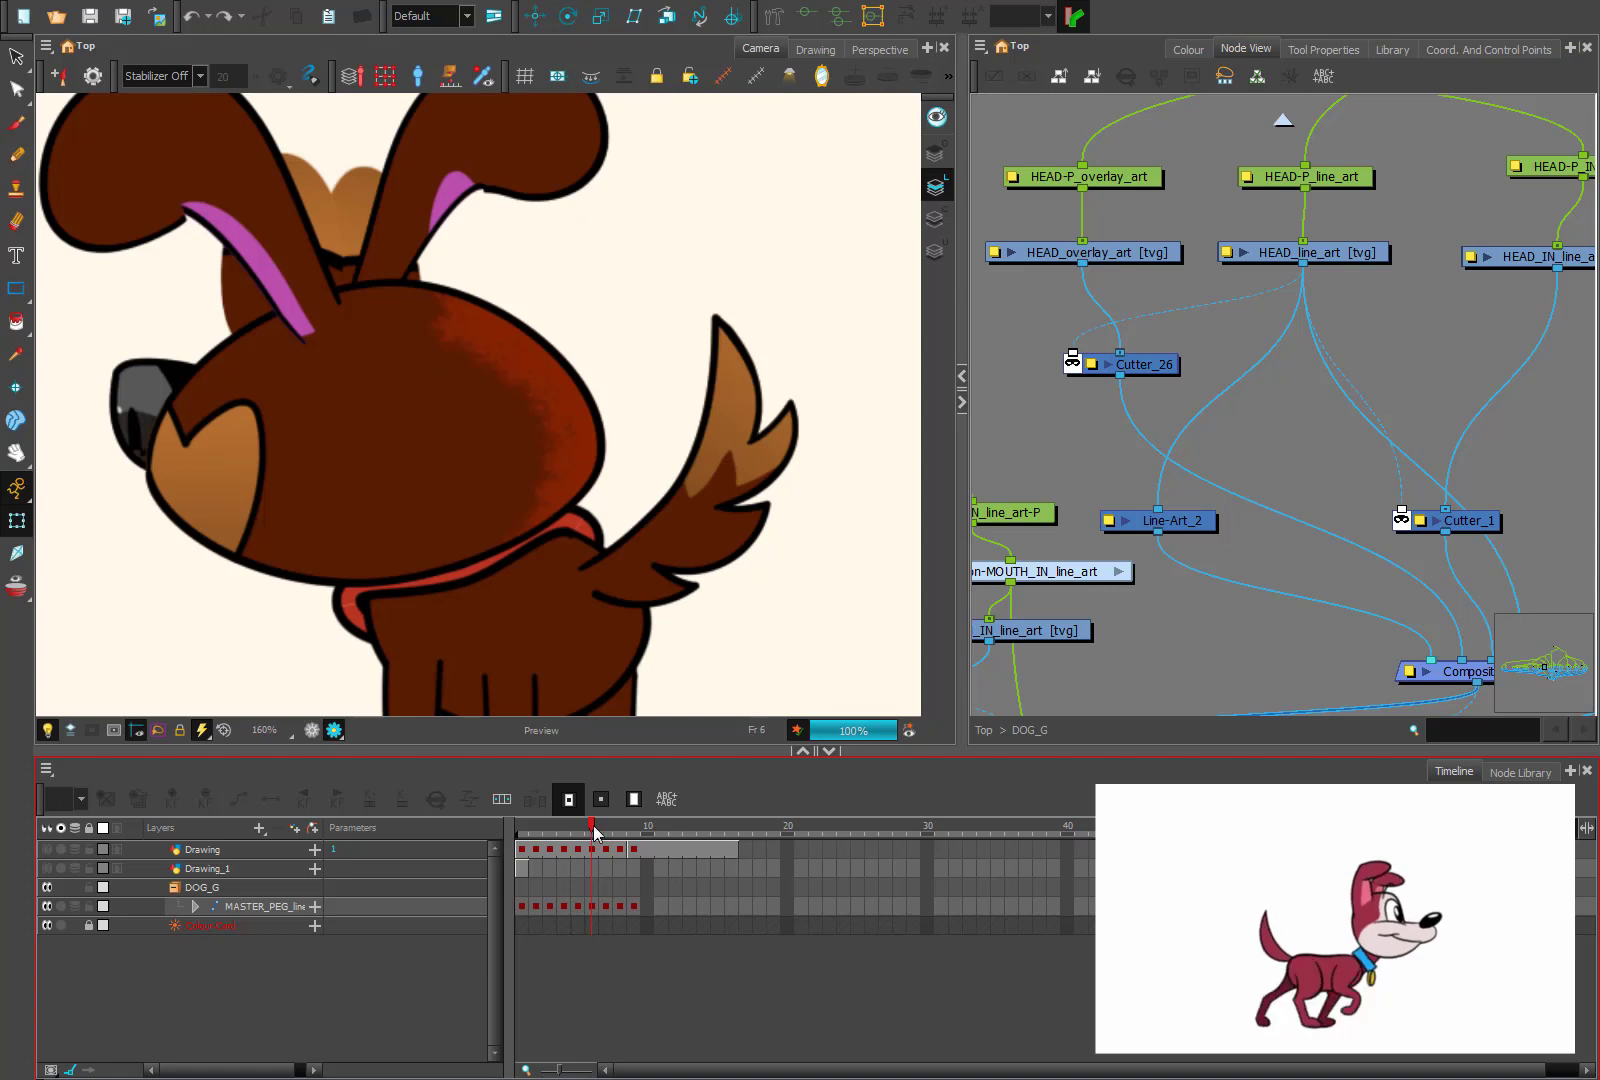
left_click_drag(594, 832, 524, 832)
left_click(334, 730)
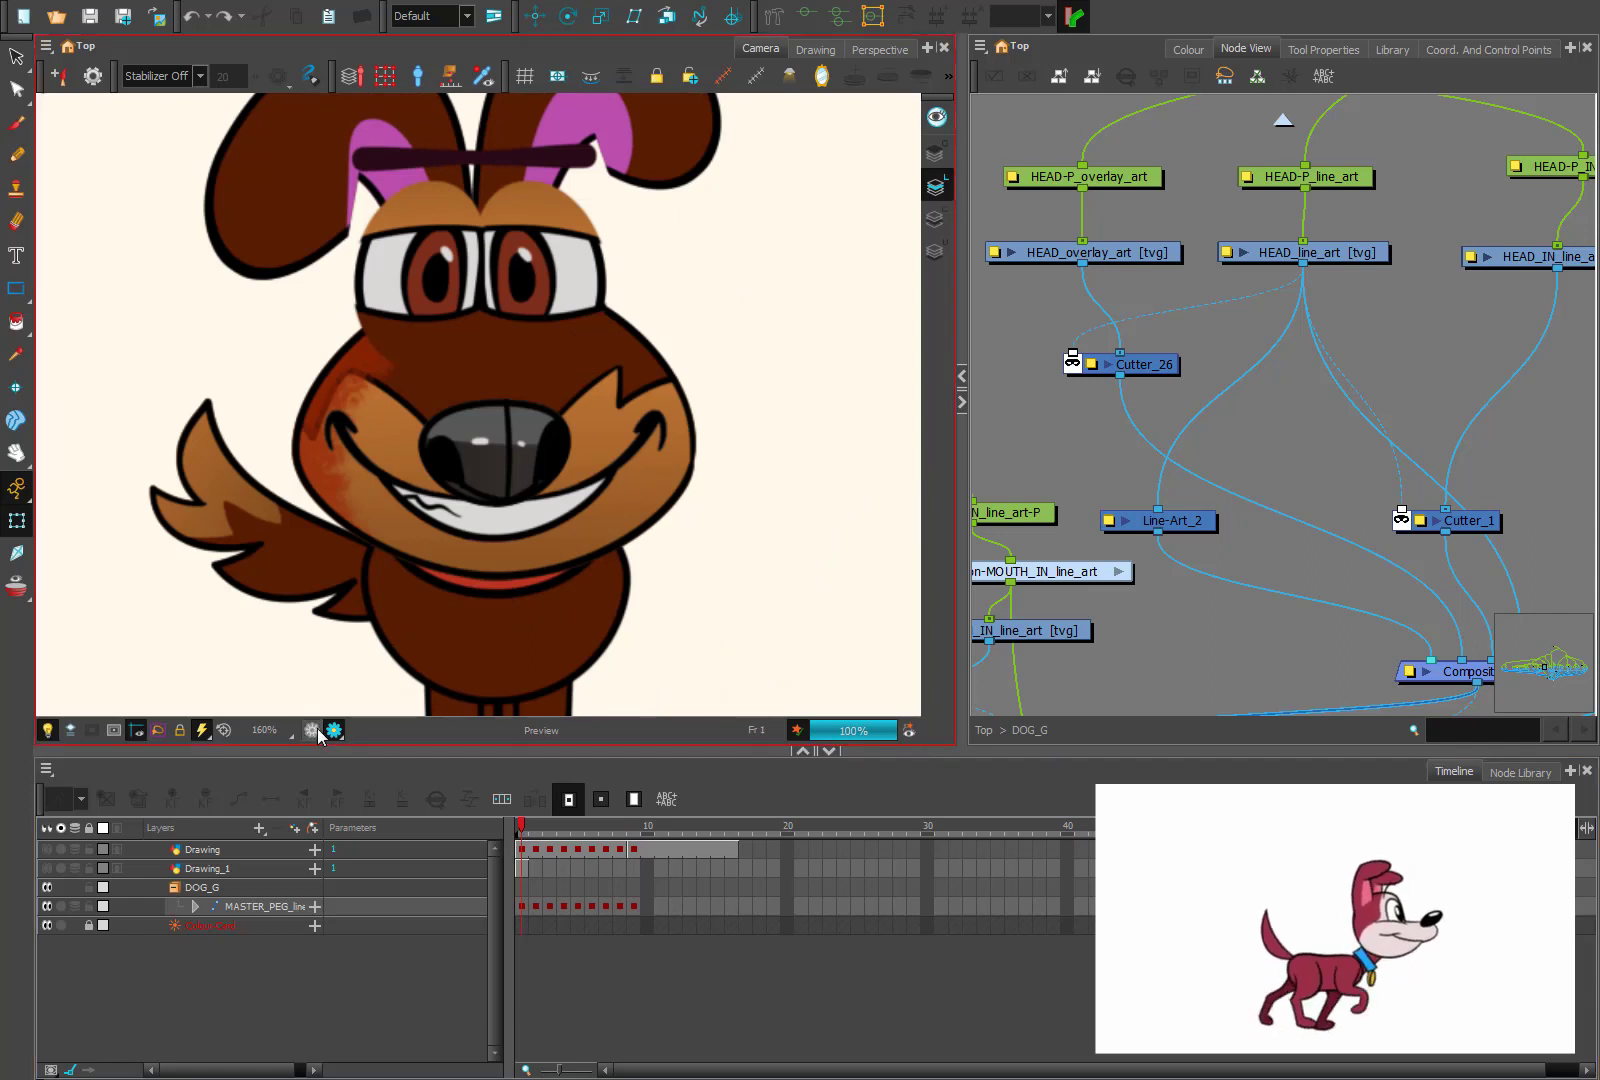